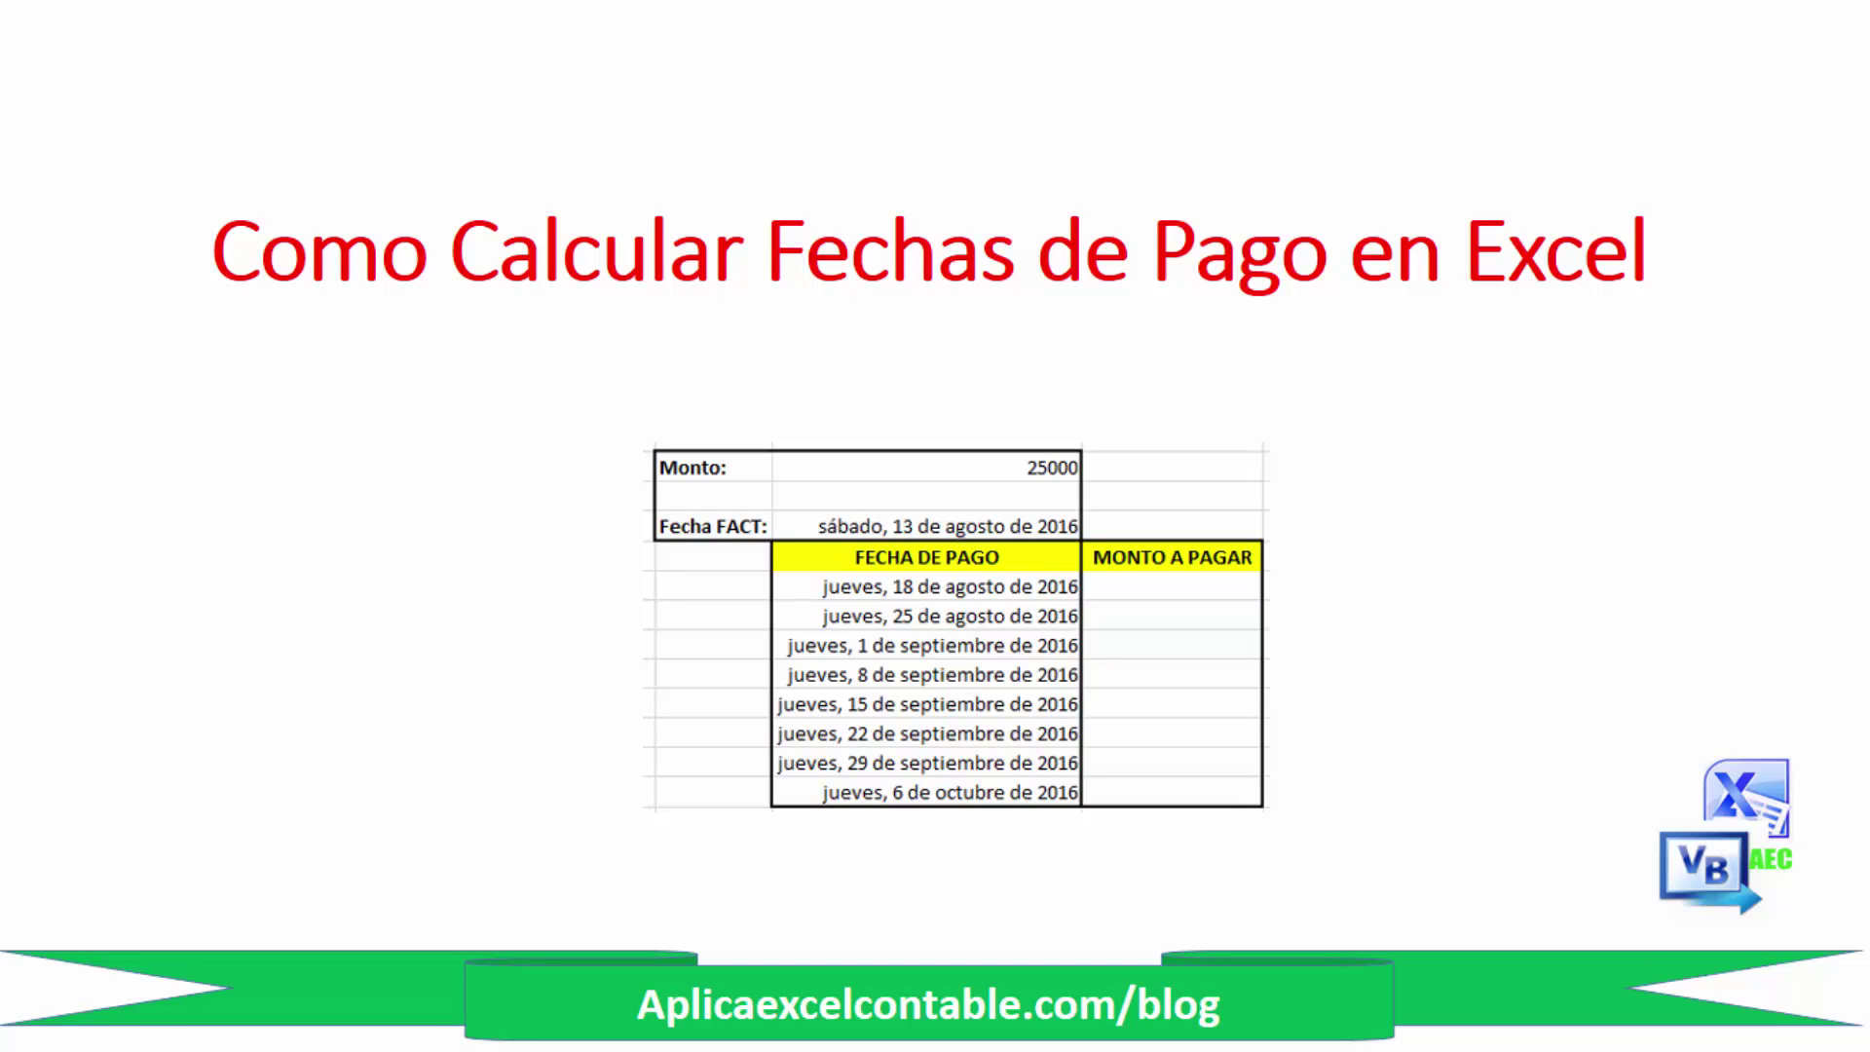
# Move past the title slide to the blank Ejemplo de Fechas de Pago workbook
pyautogui.click(1176, 695)
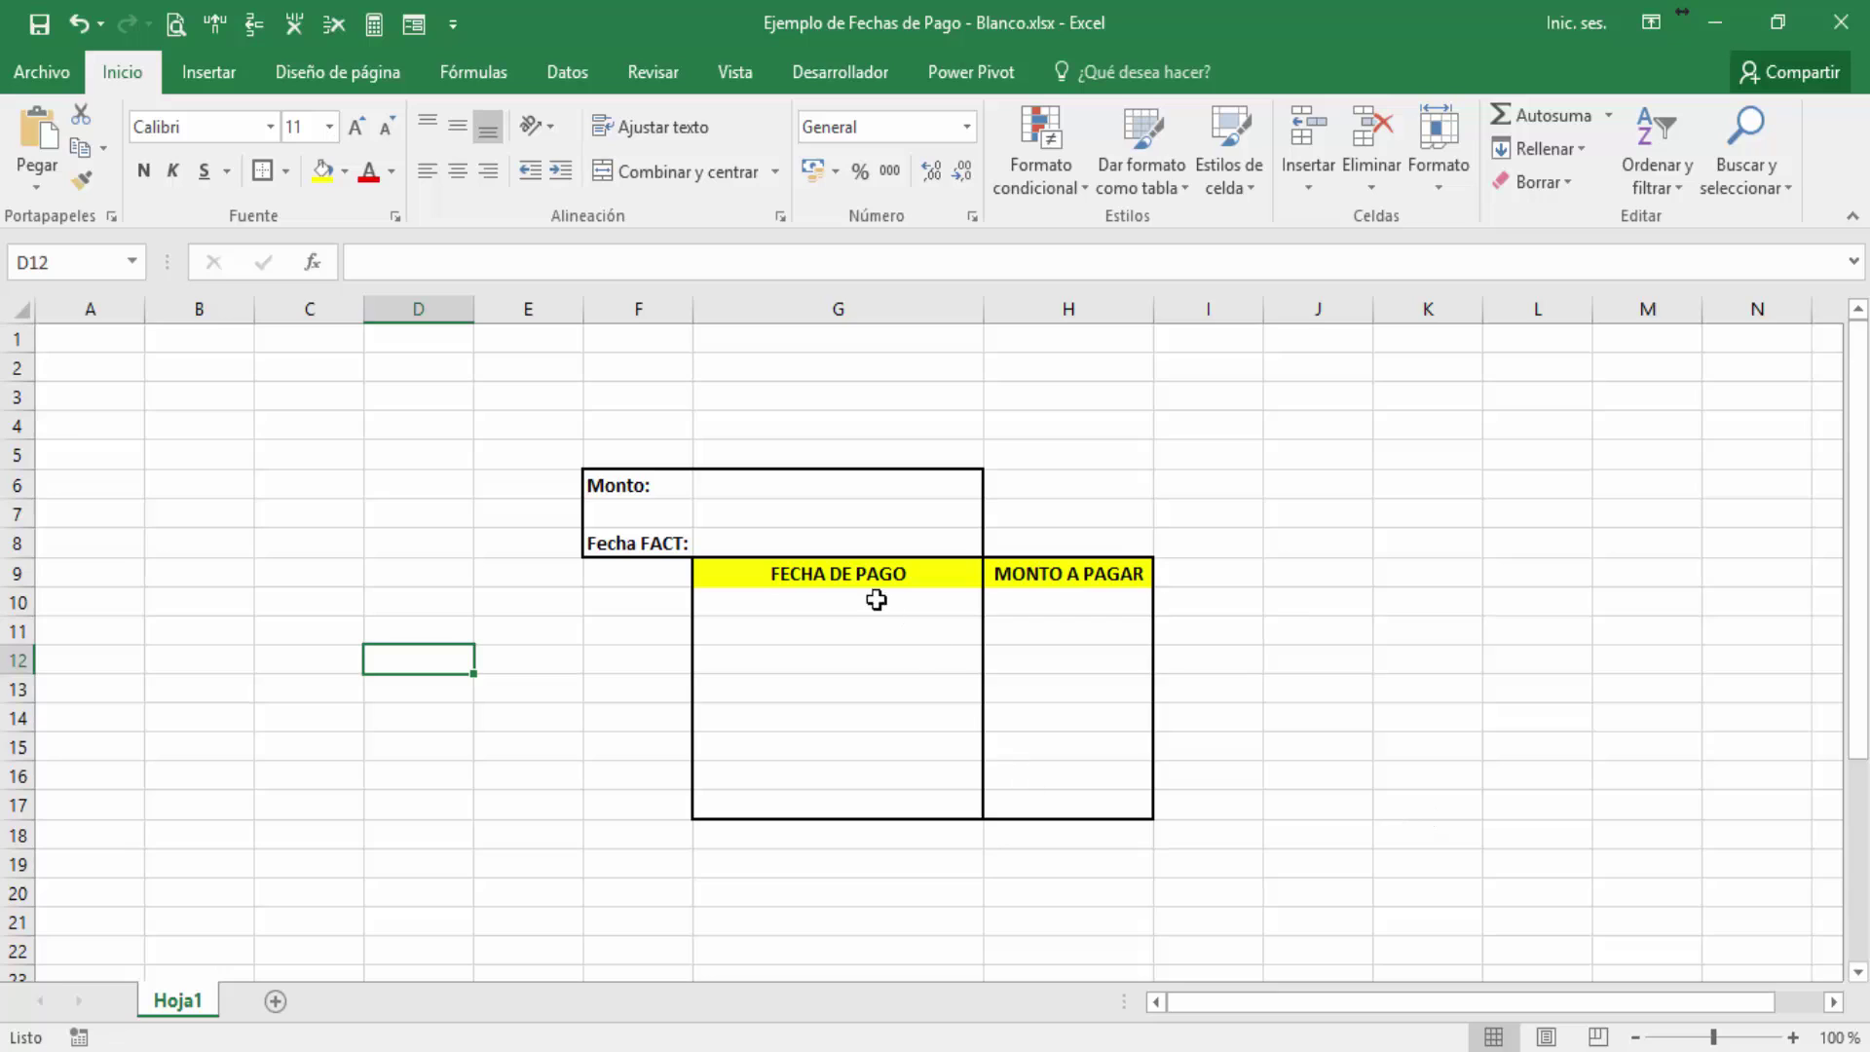
pyautogui.click(833, 545)
pyautogui.click(824, 572)
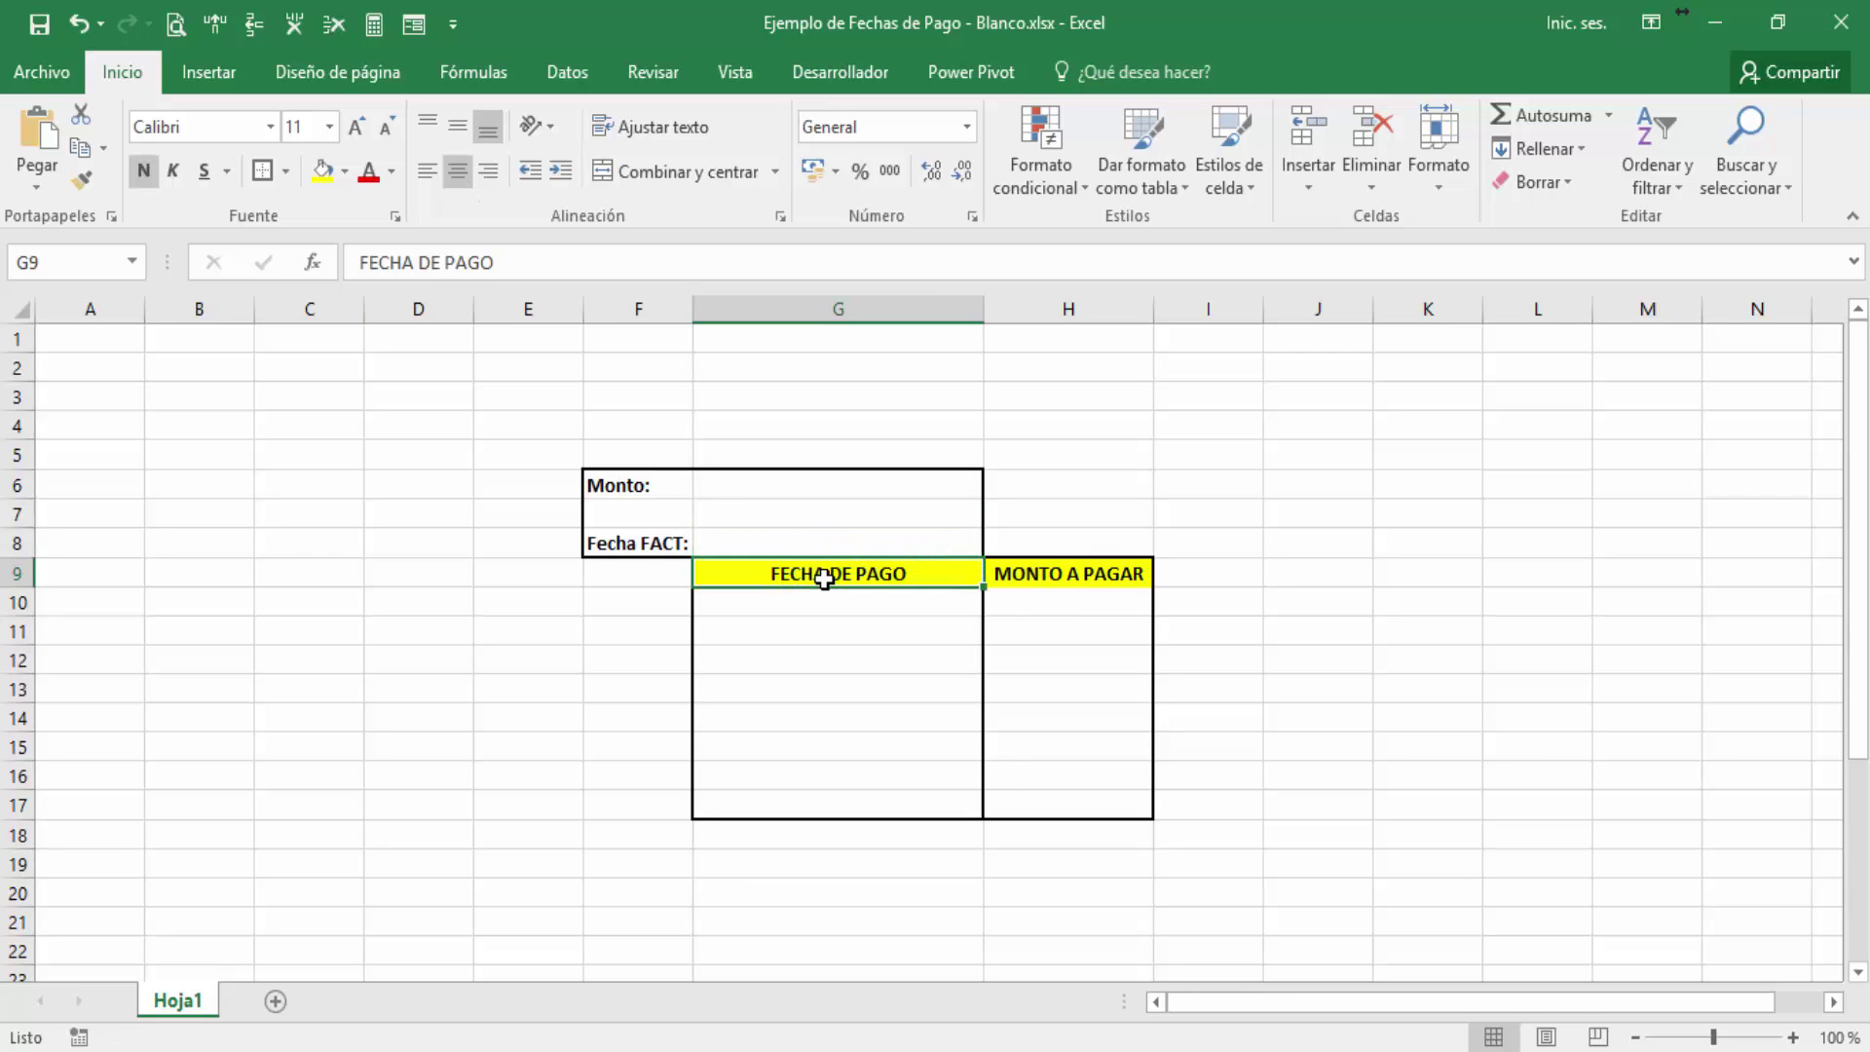
pyautogui.click(1065, 578)
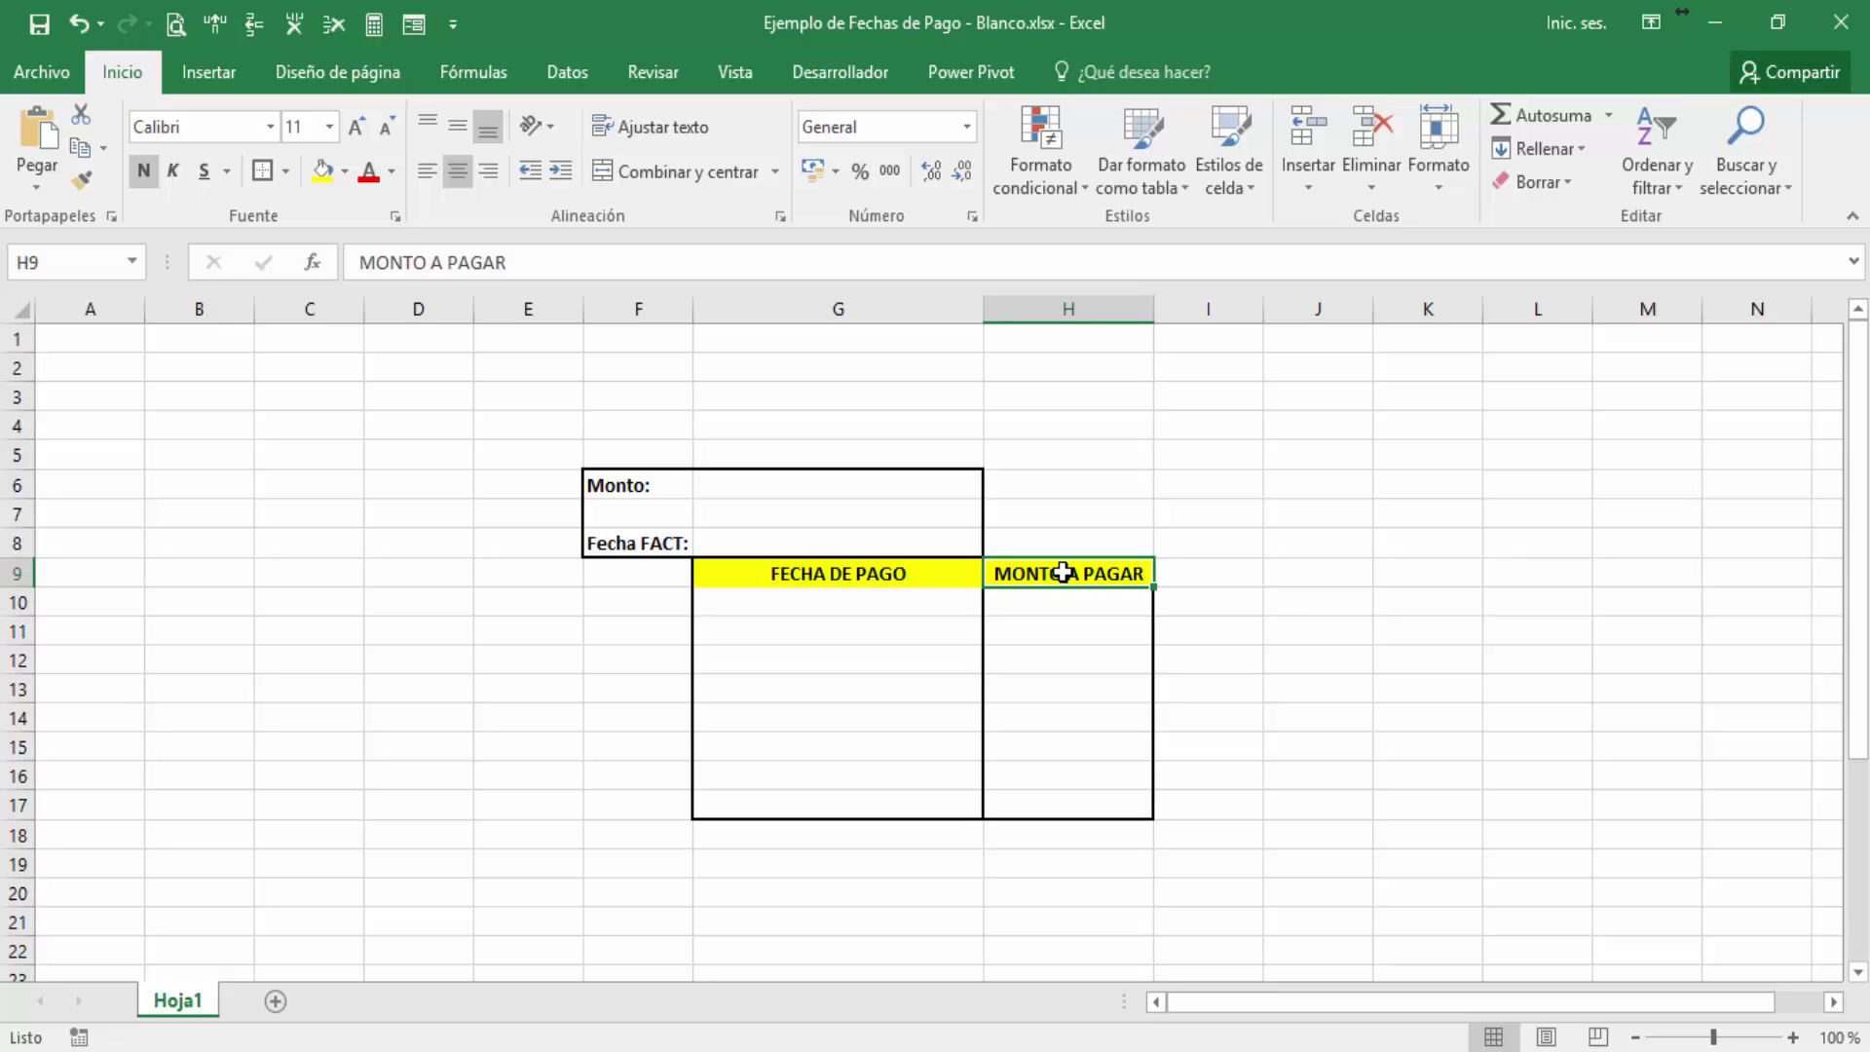
pyautogui.click(970, 542)
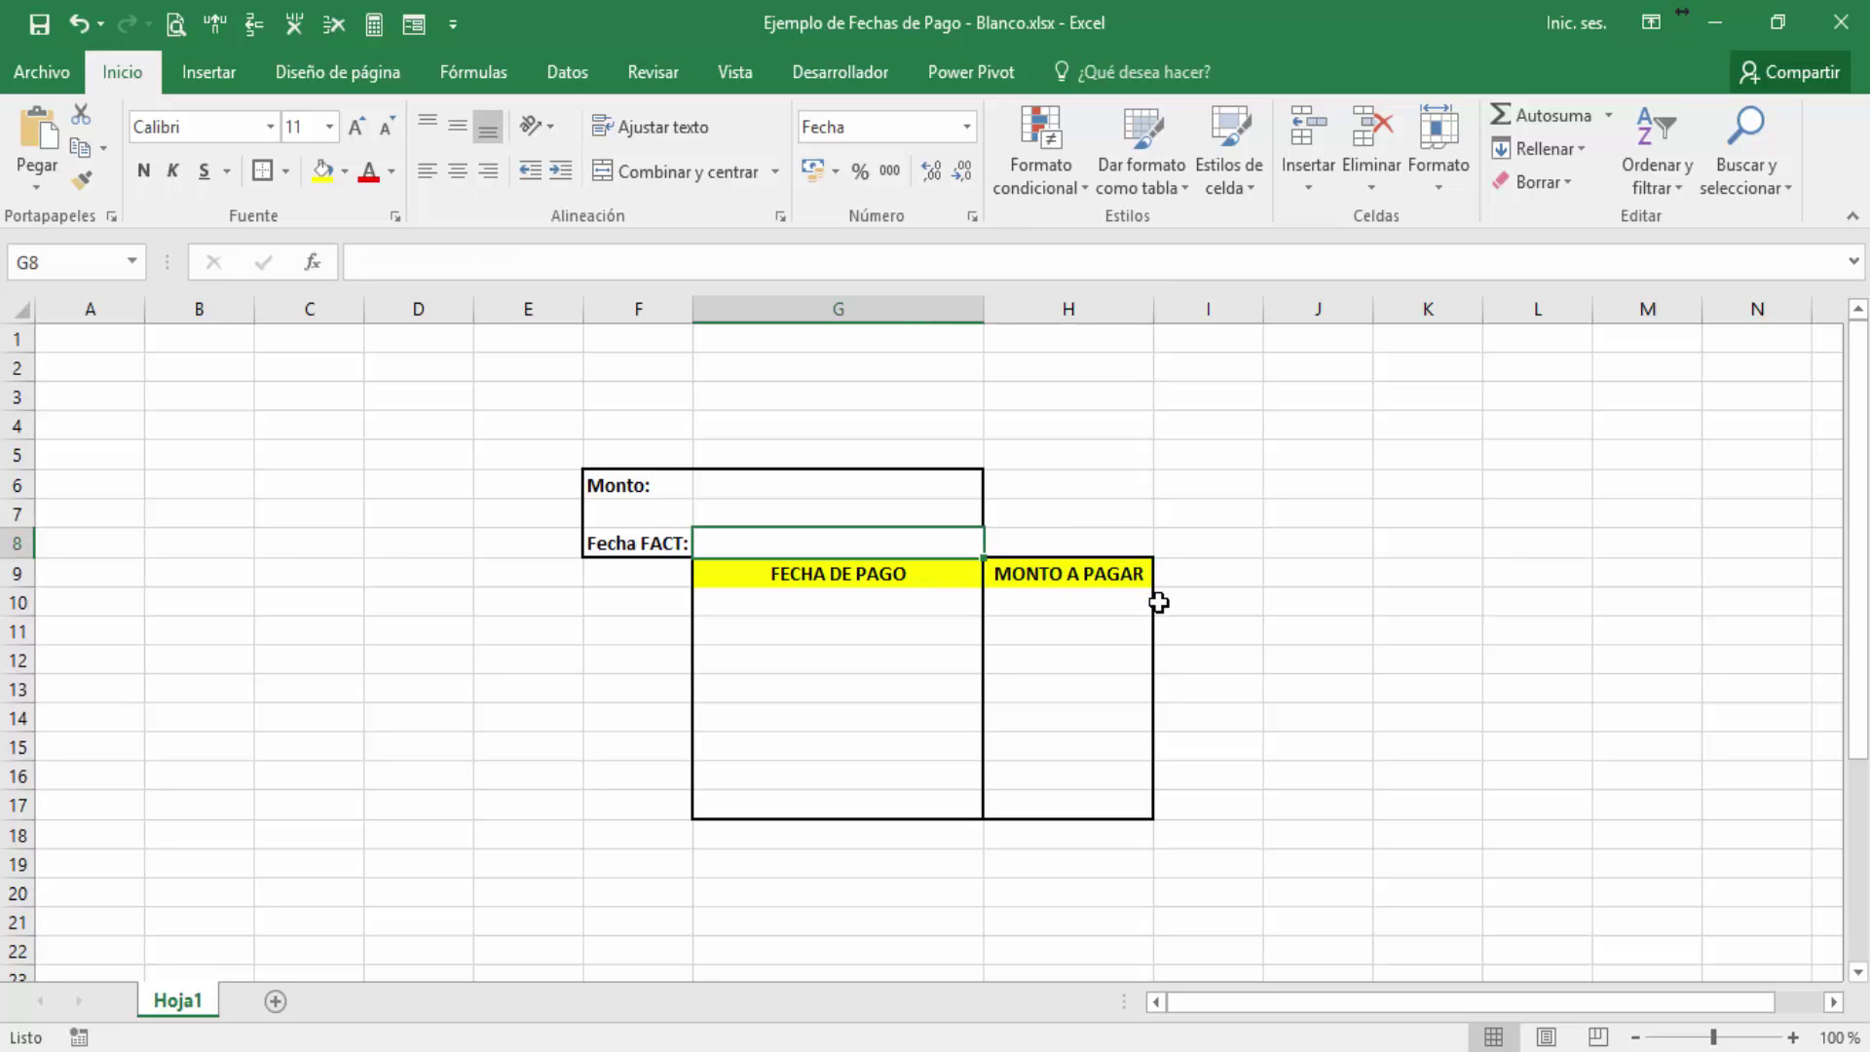
# Enter 13/08/2016 as the Fecha FACT invoice date
pyautogui.write('13')
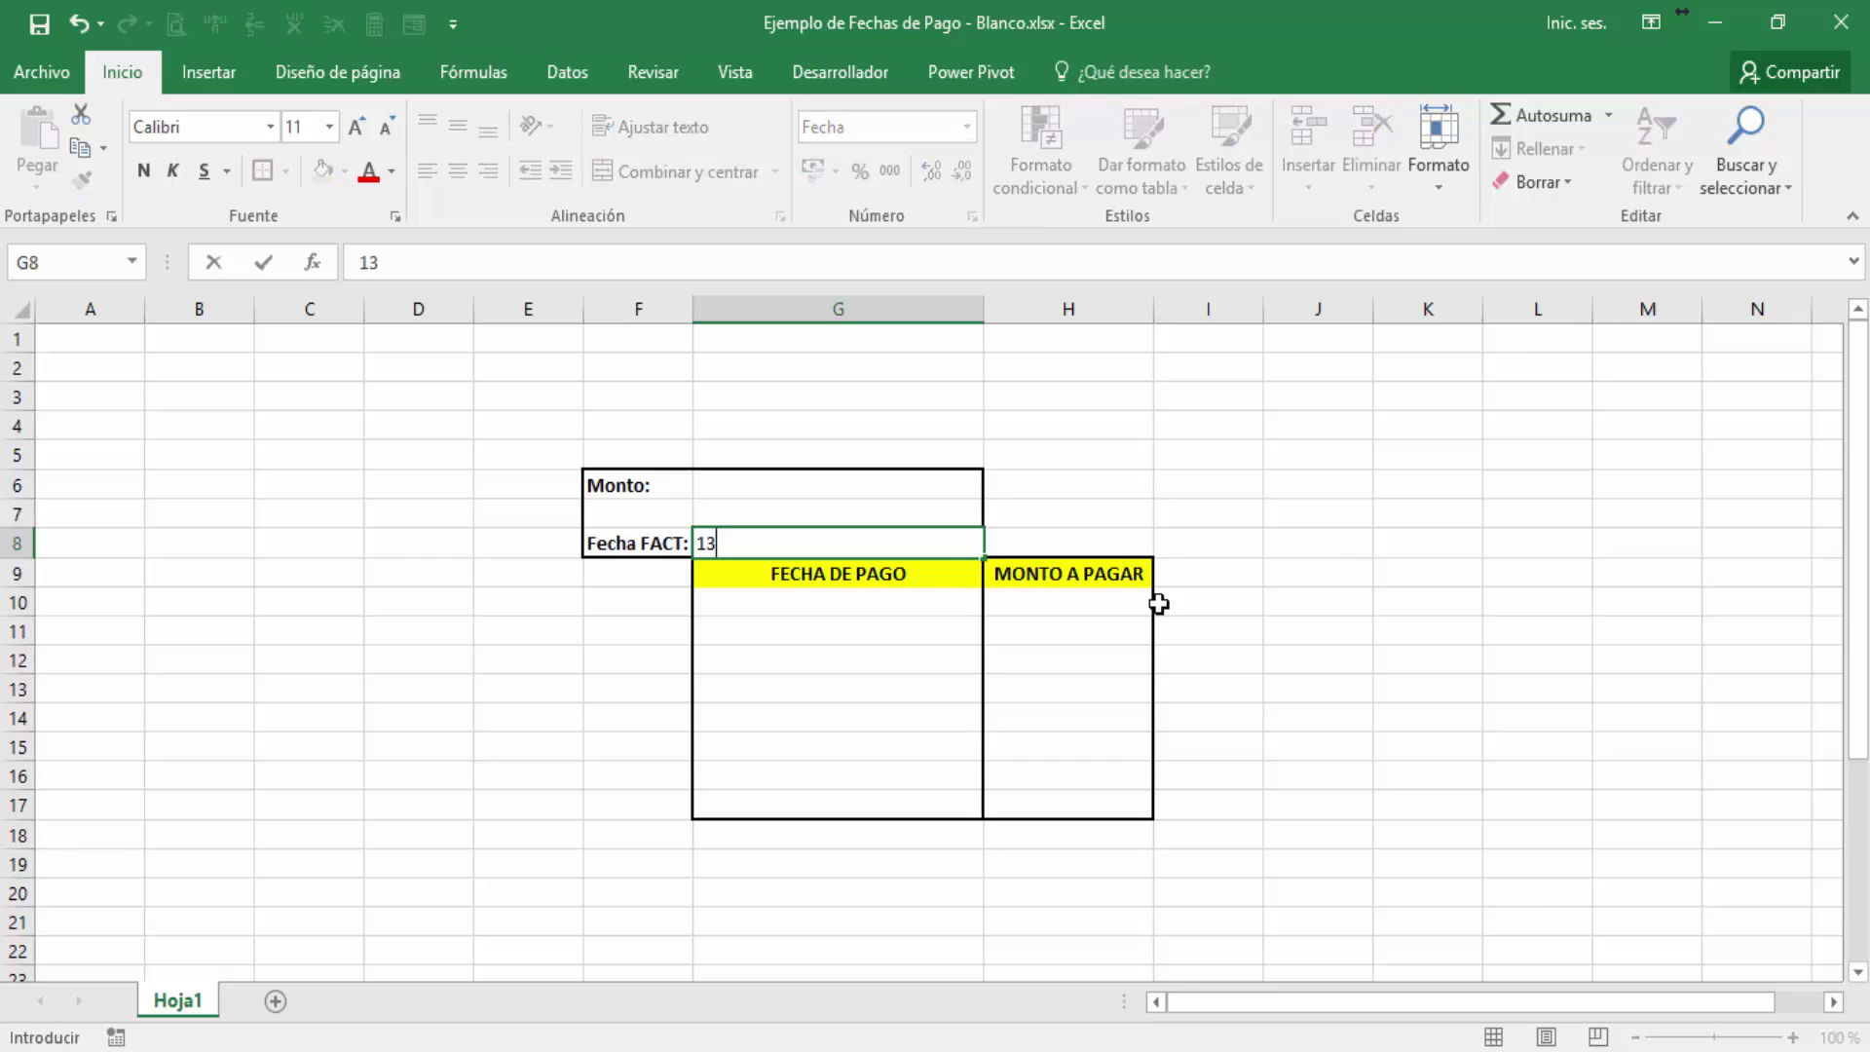
pyautogui.write('/08/')
pyautogui.write('2016')
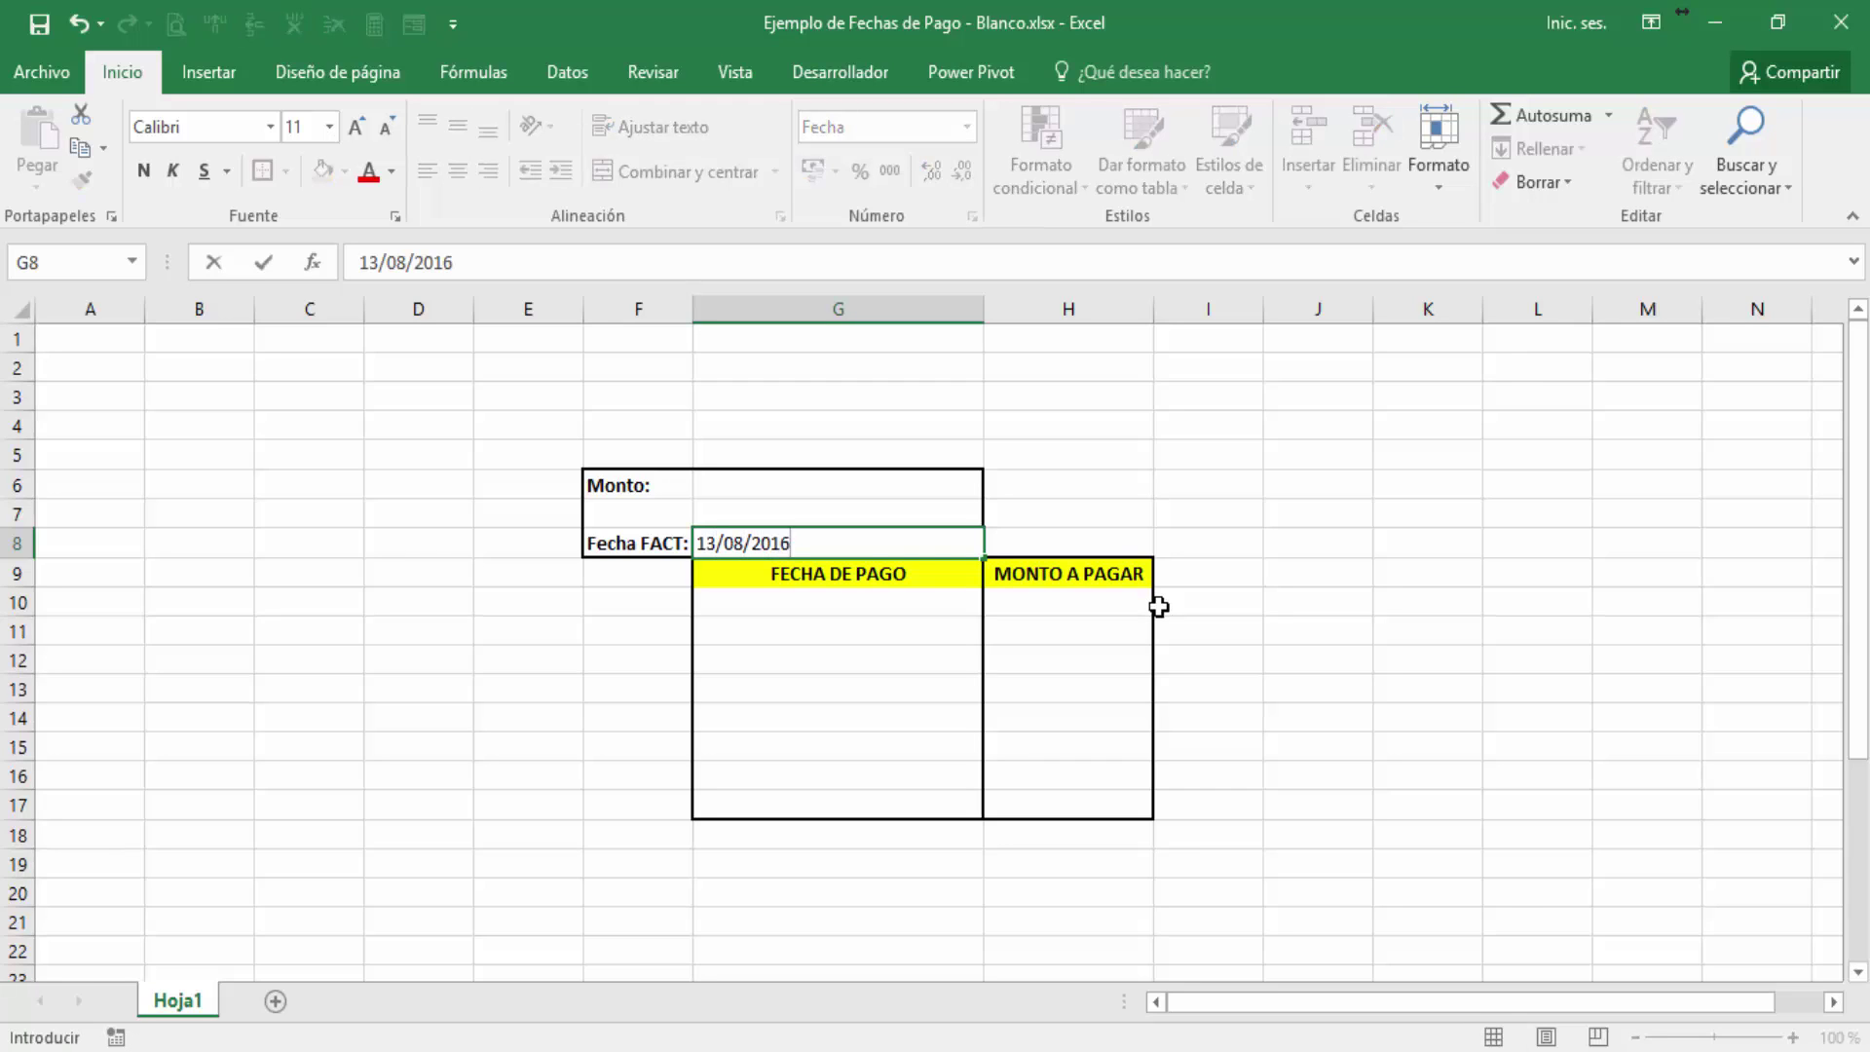
pyautogui.press('Return')
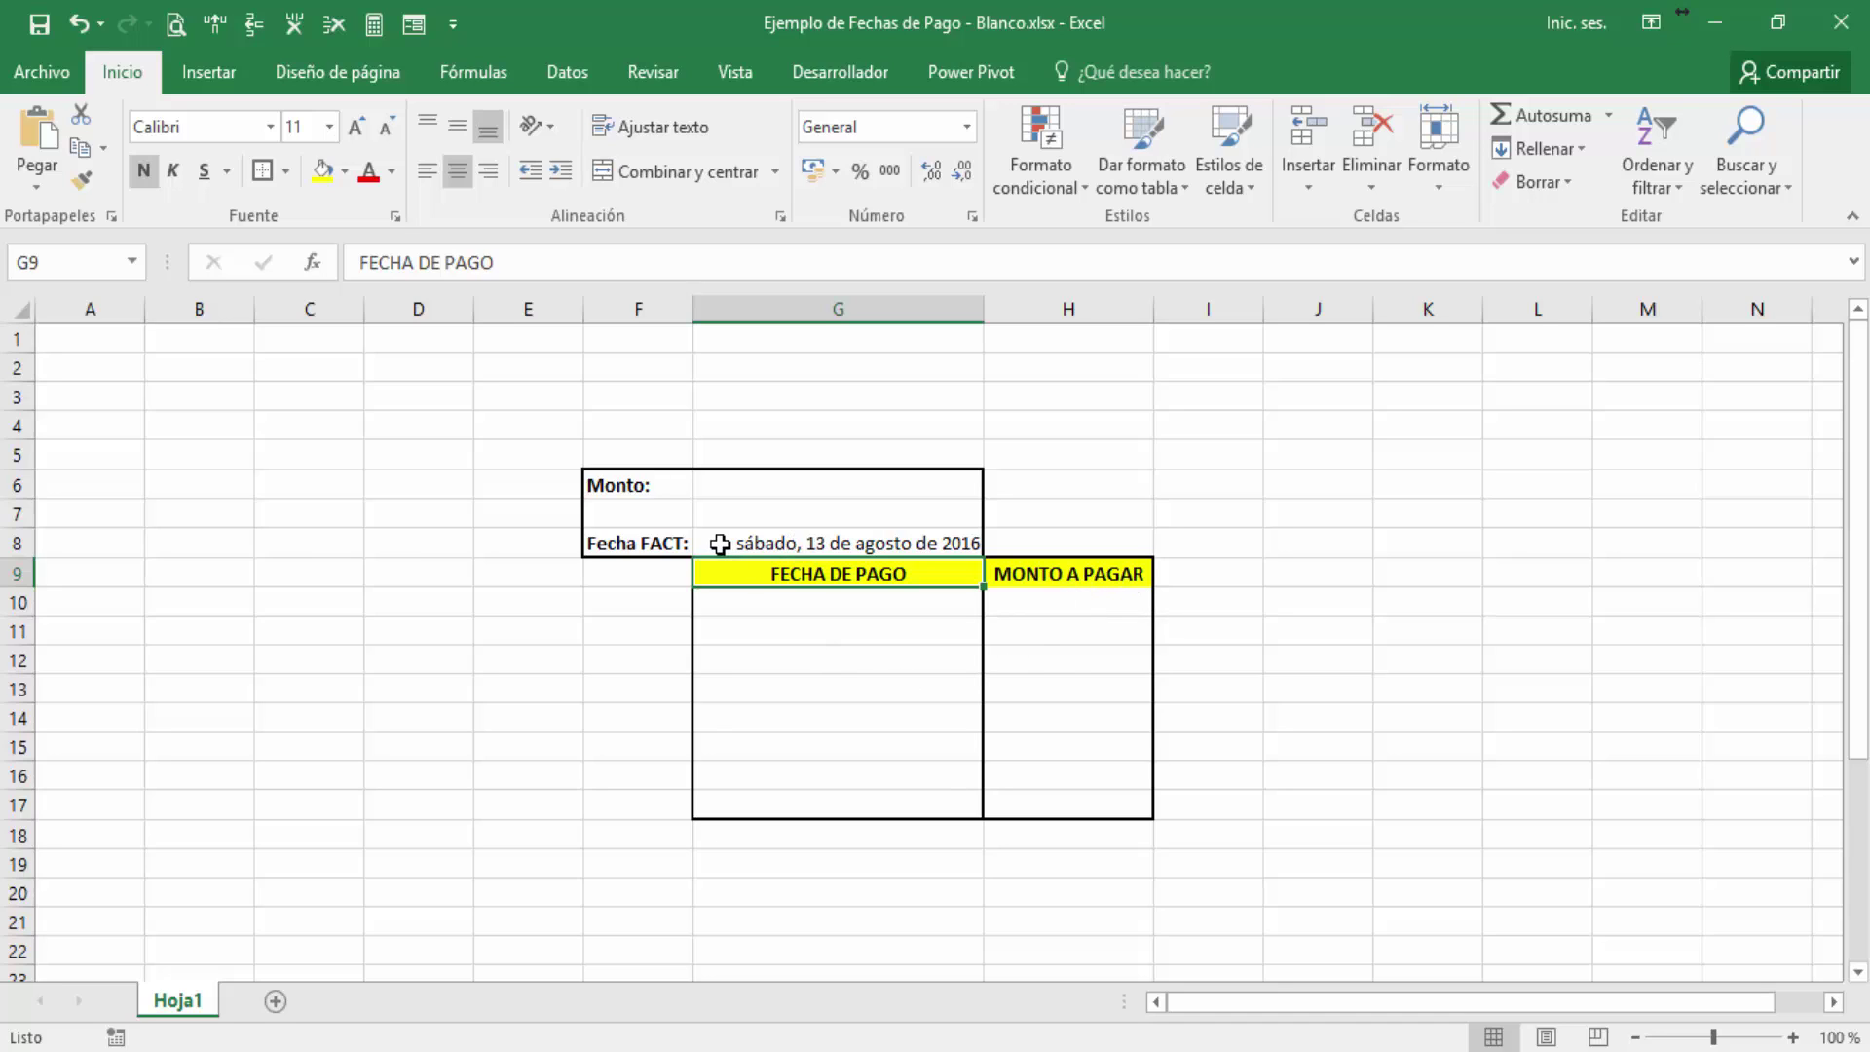
pyautogui.rightClick(778, 543)
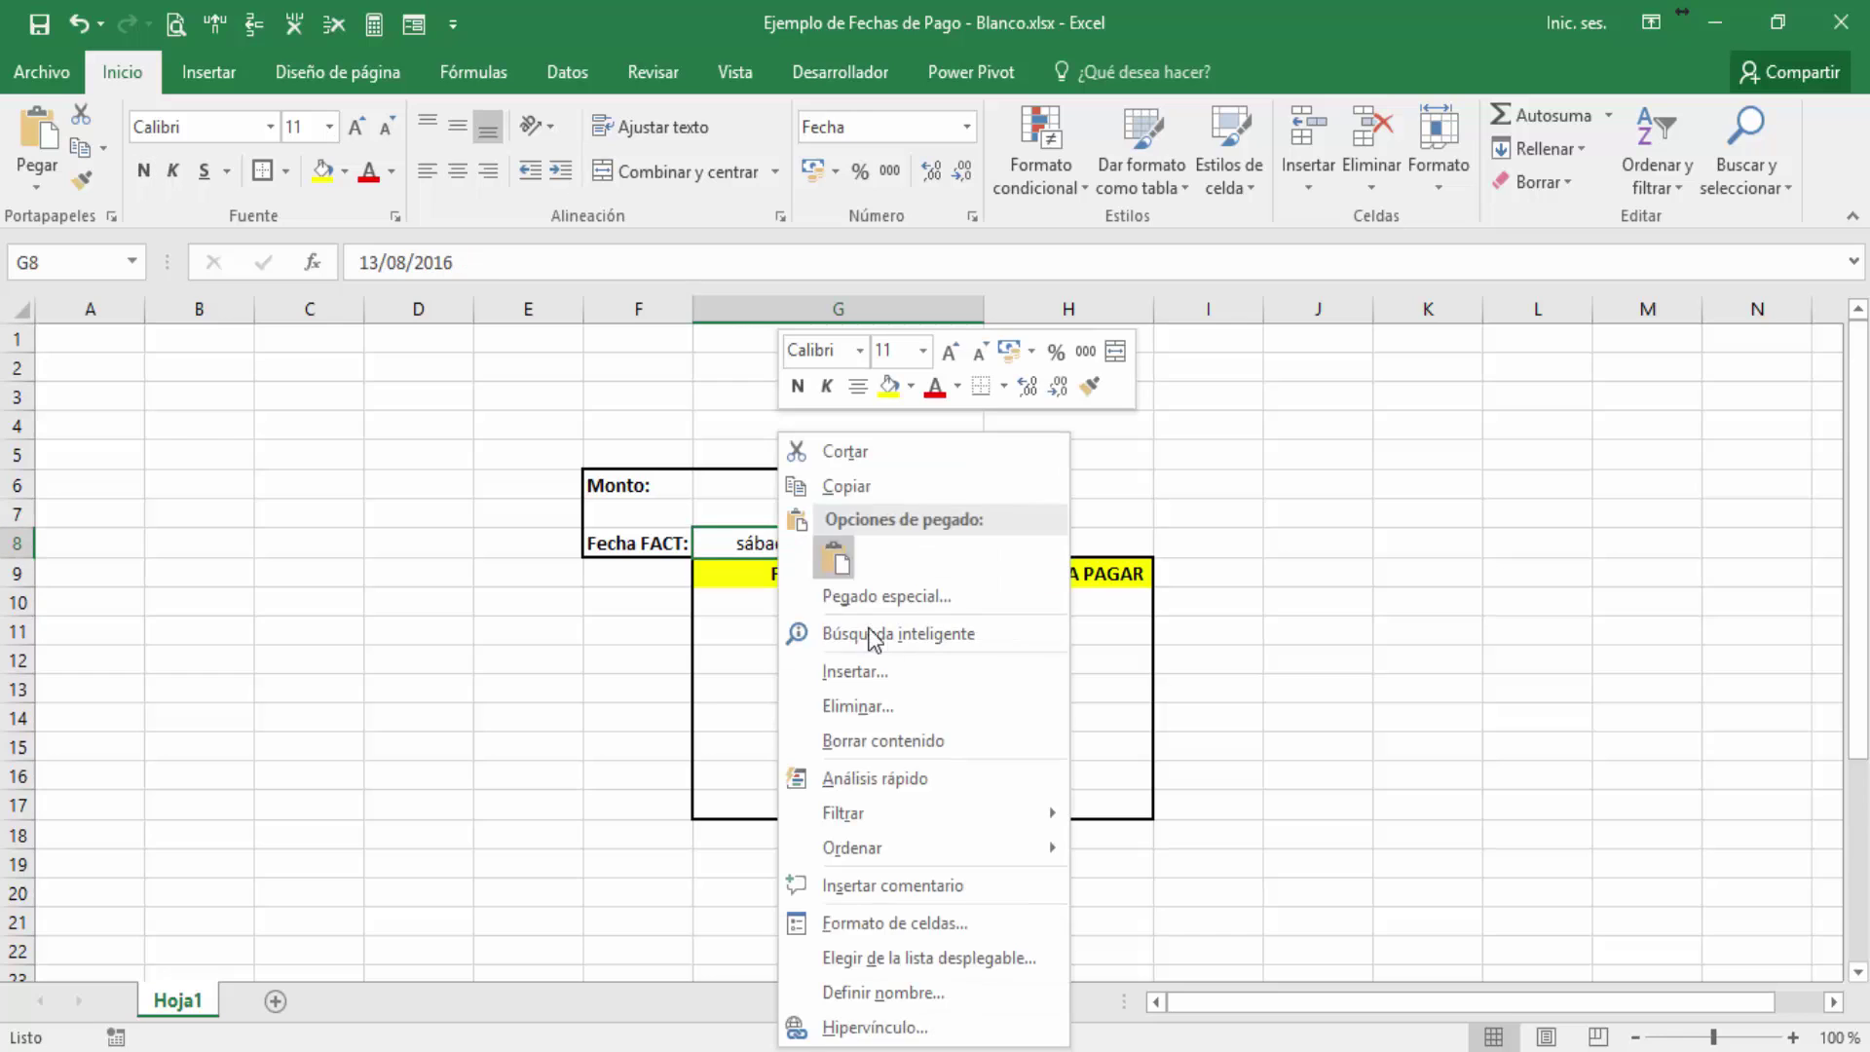
pyautogui.click(908, 921)
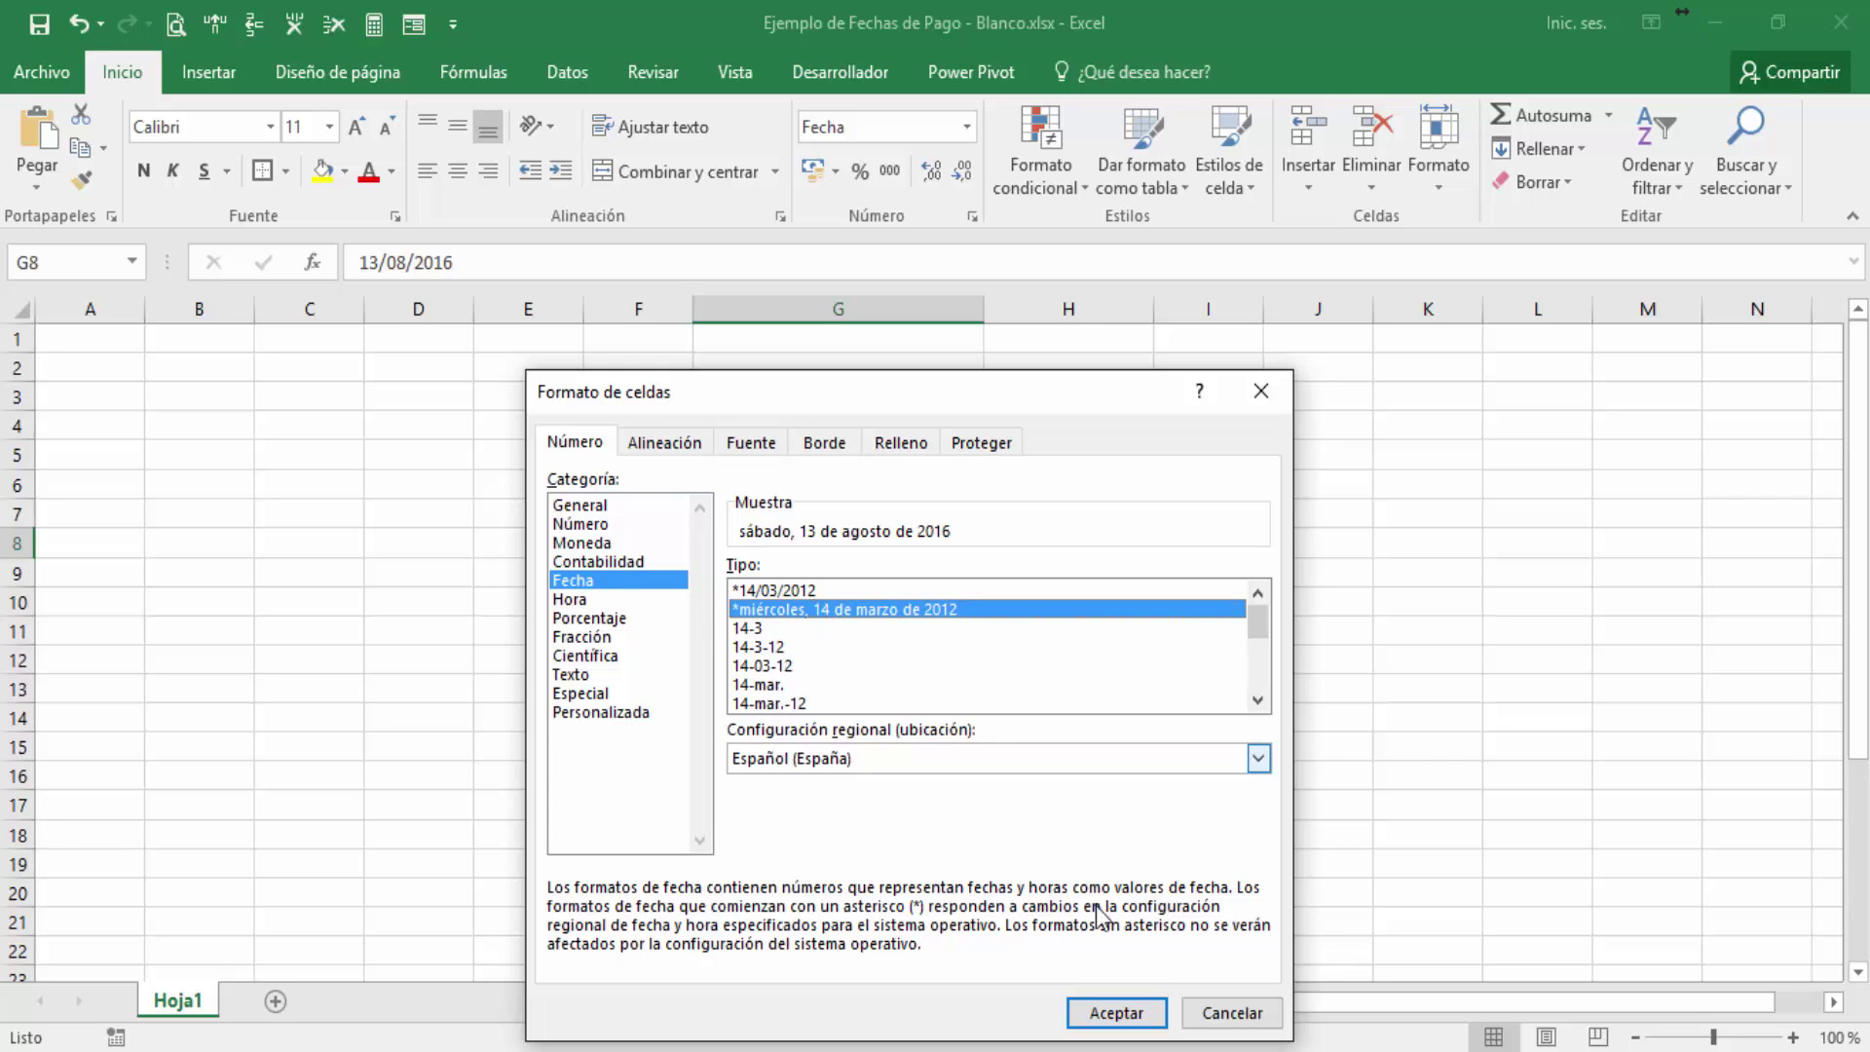
pyautogui.click(1115, 1012)
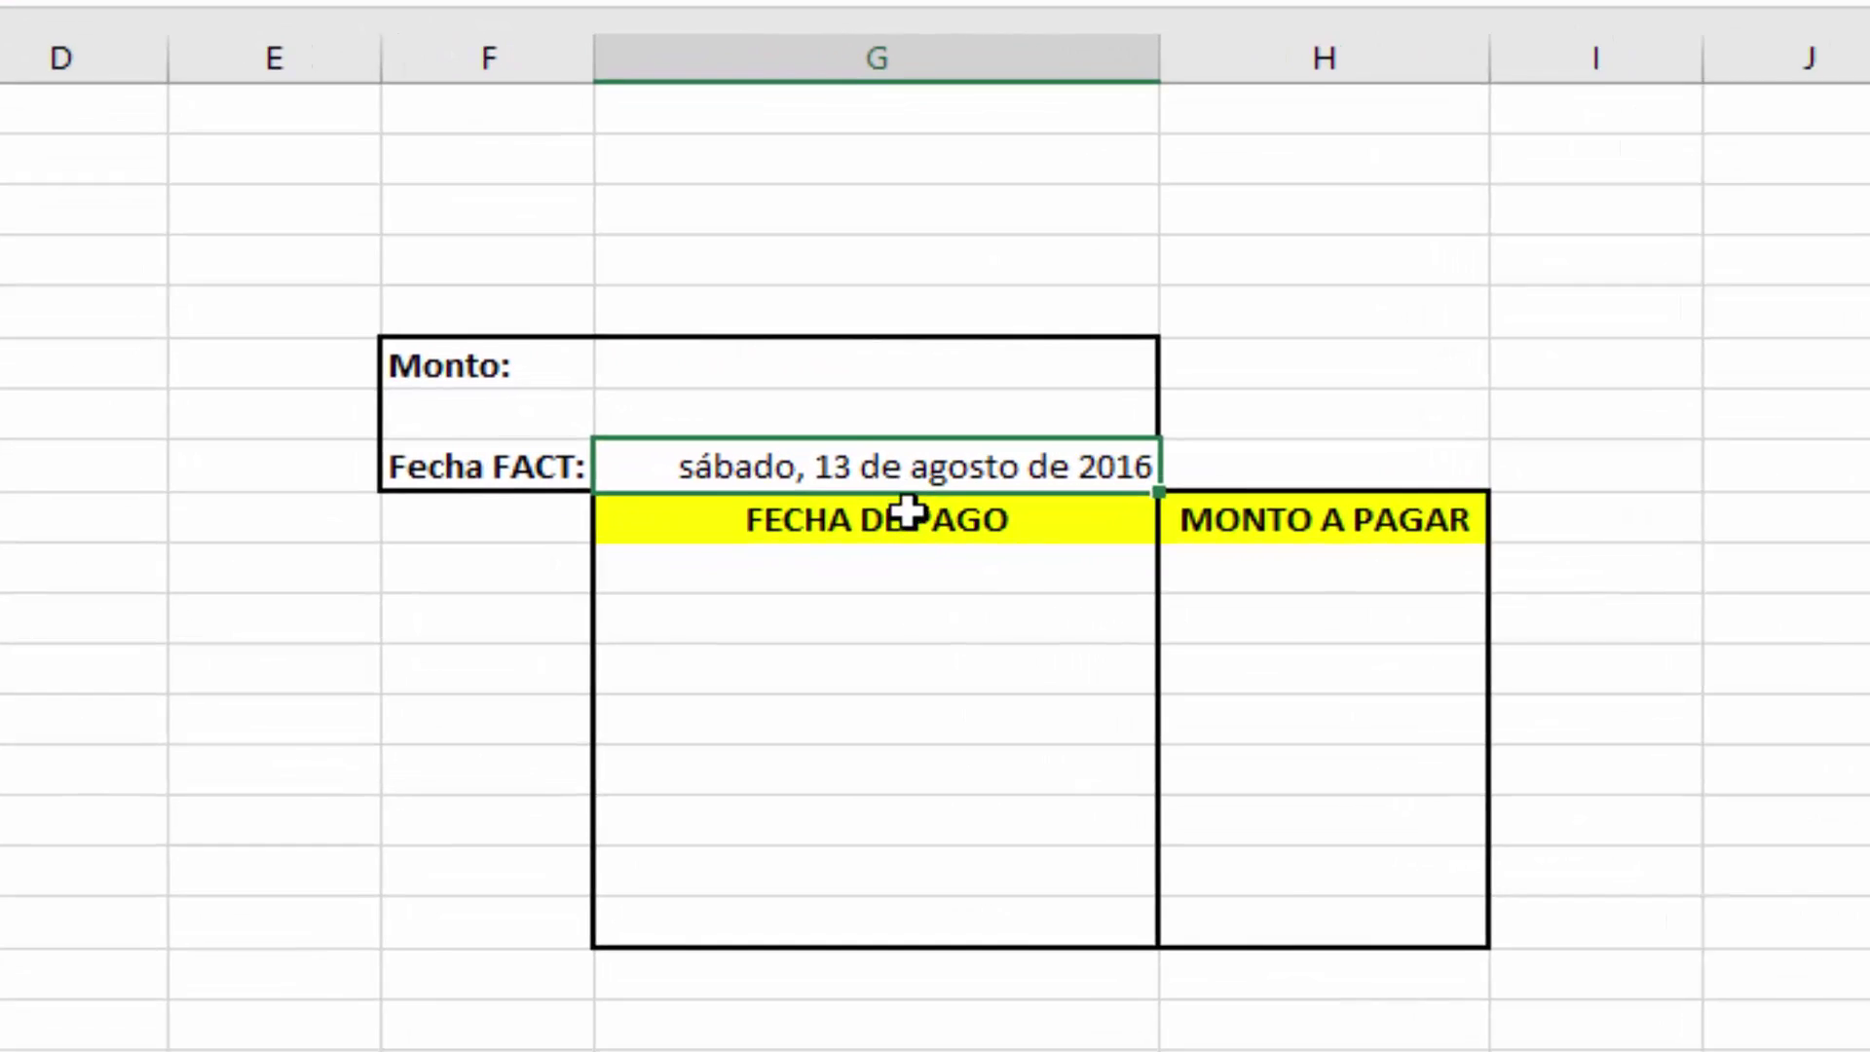
# Set the first payment date to =G8+5, showing jueves, 18 de agosto de 2016
pyautogui.click(816, 601)
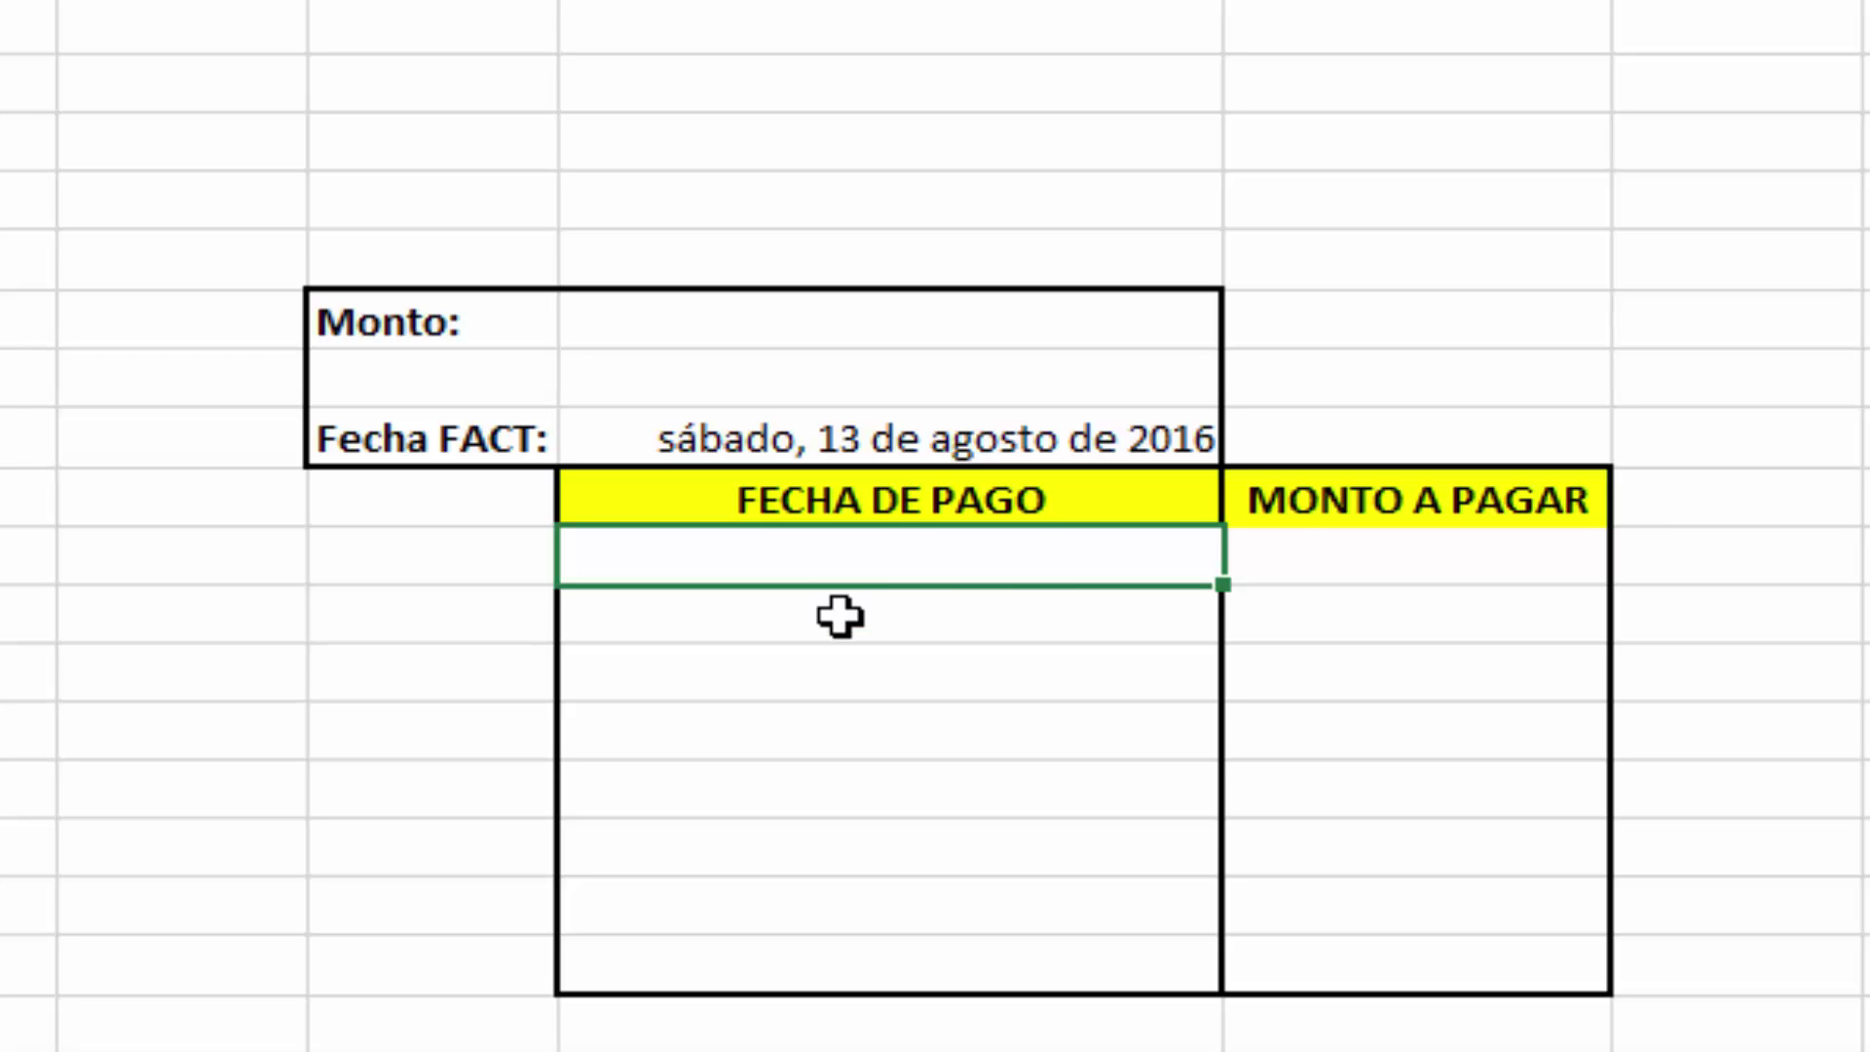
pyautogui.write('=')
pyautogui.click(804, 433)
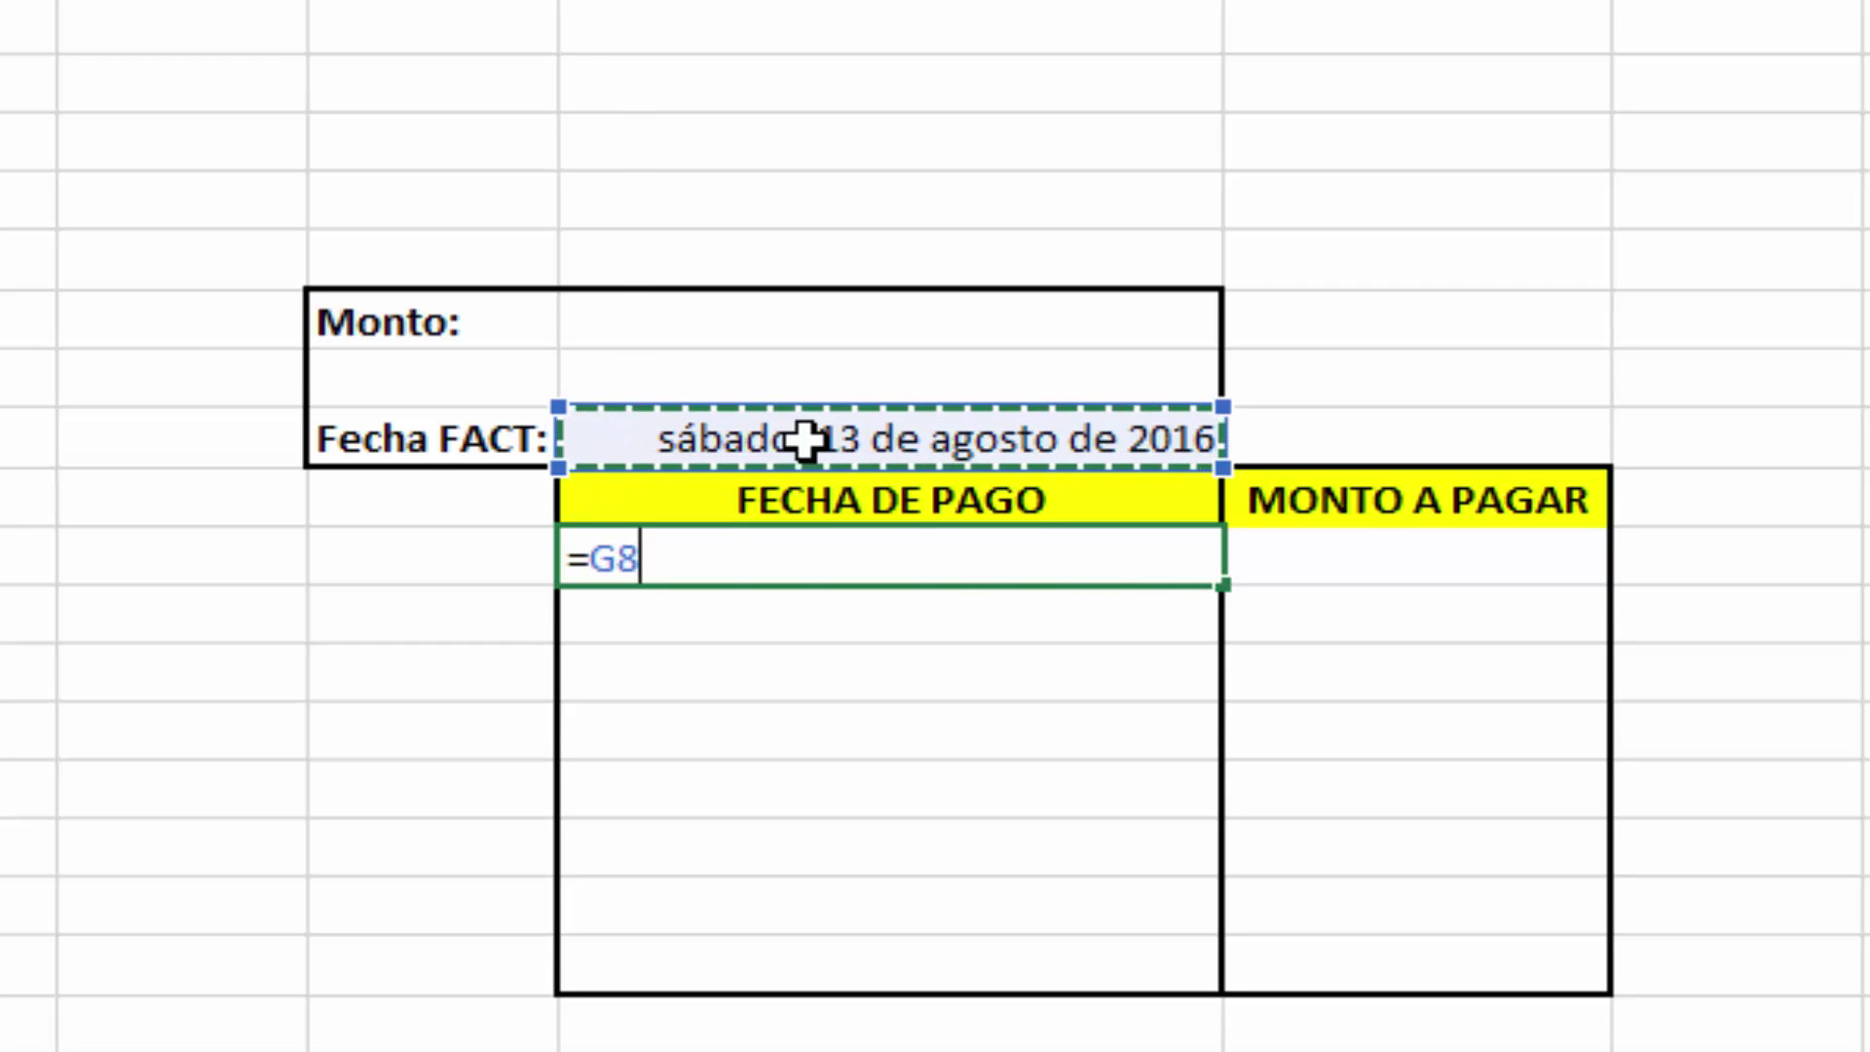
pyautogui.write('+5')
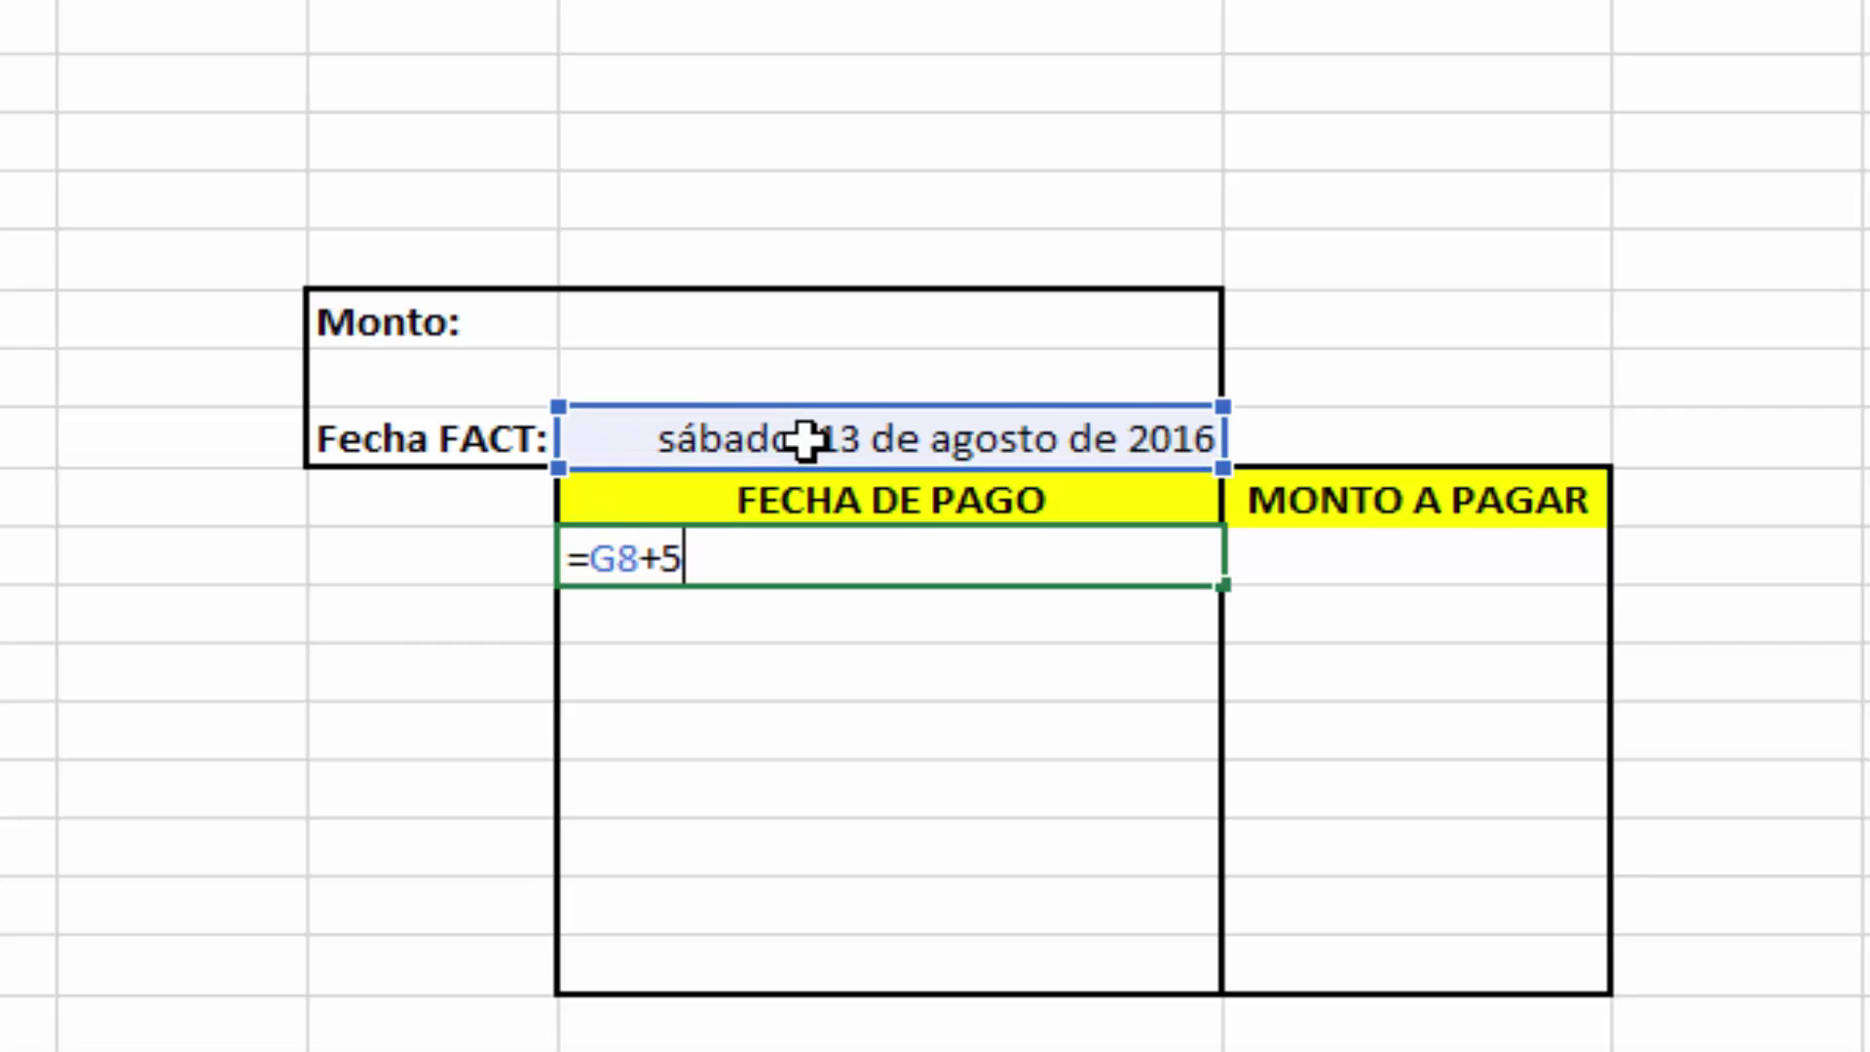
pyautogui.press('Return')
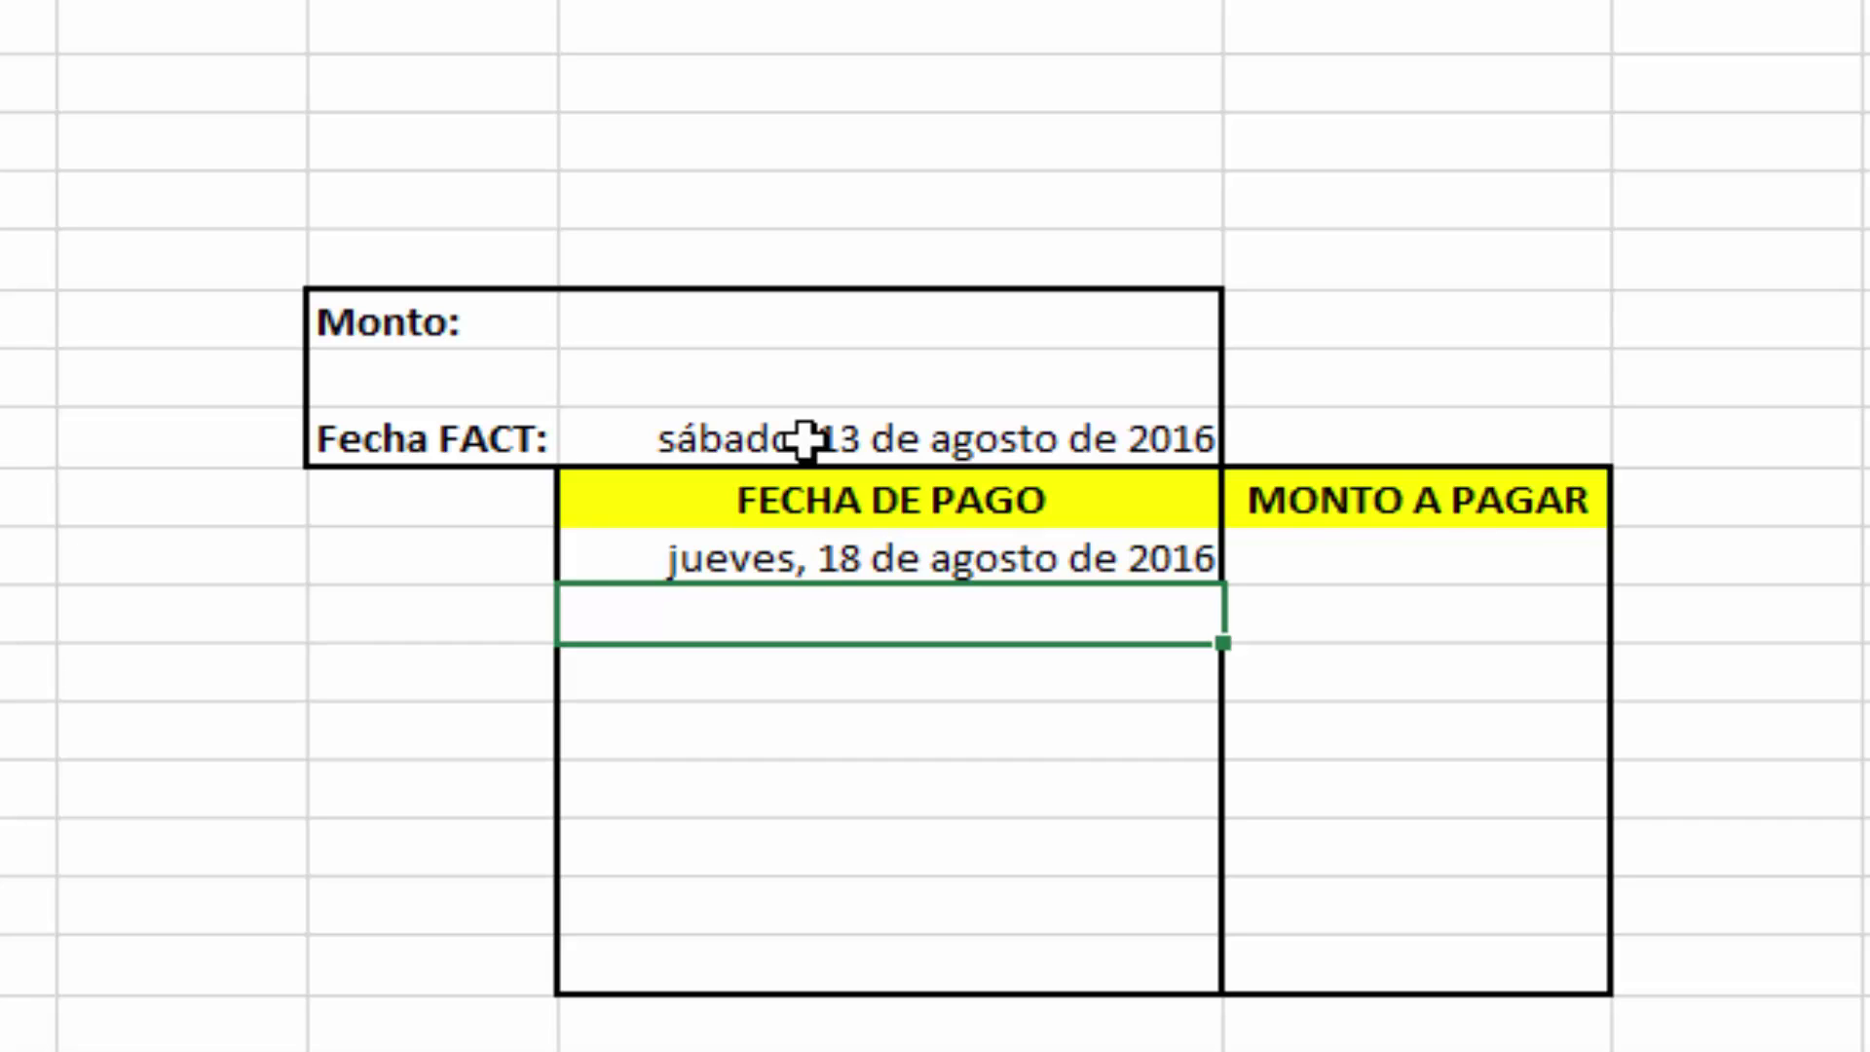
# Enter =G10+7 in G11 for the second payment date, 25 de agosto de 2016
pyautogui.write('=G10+')
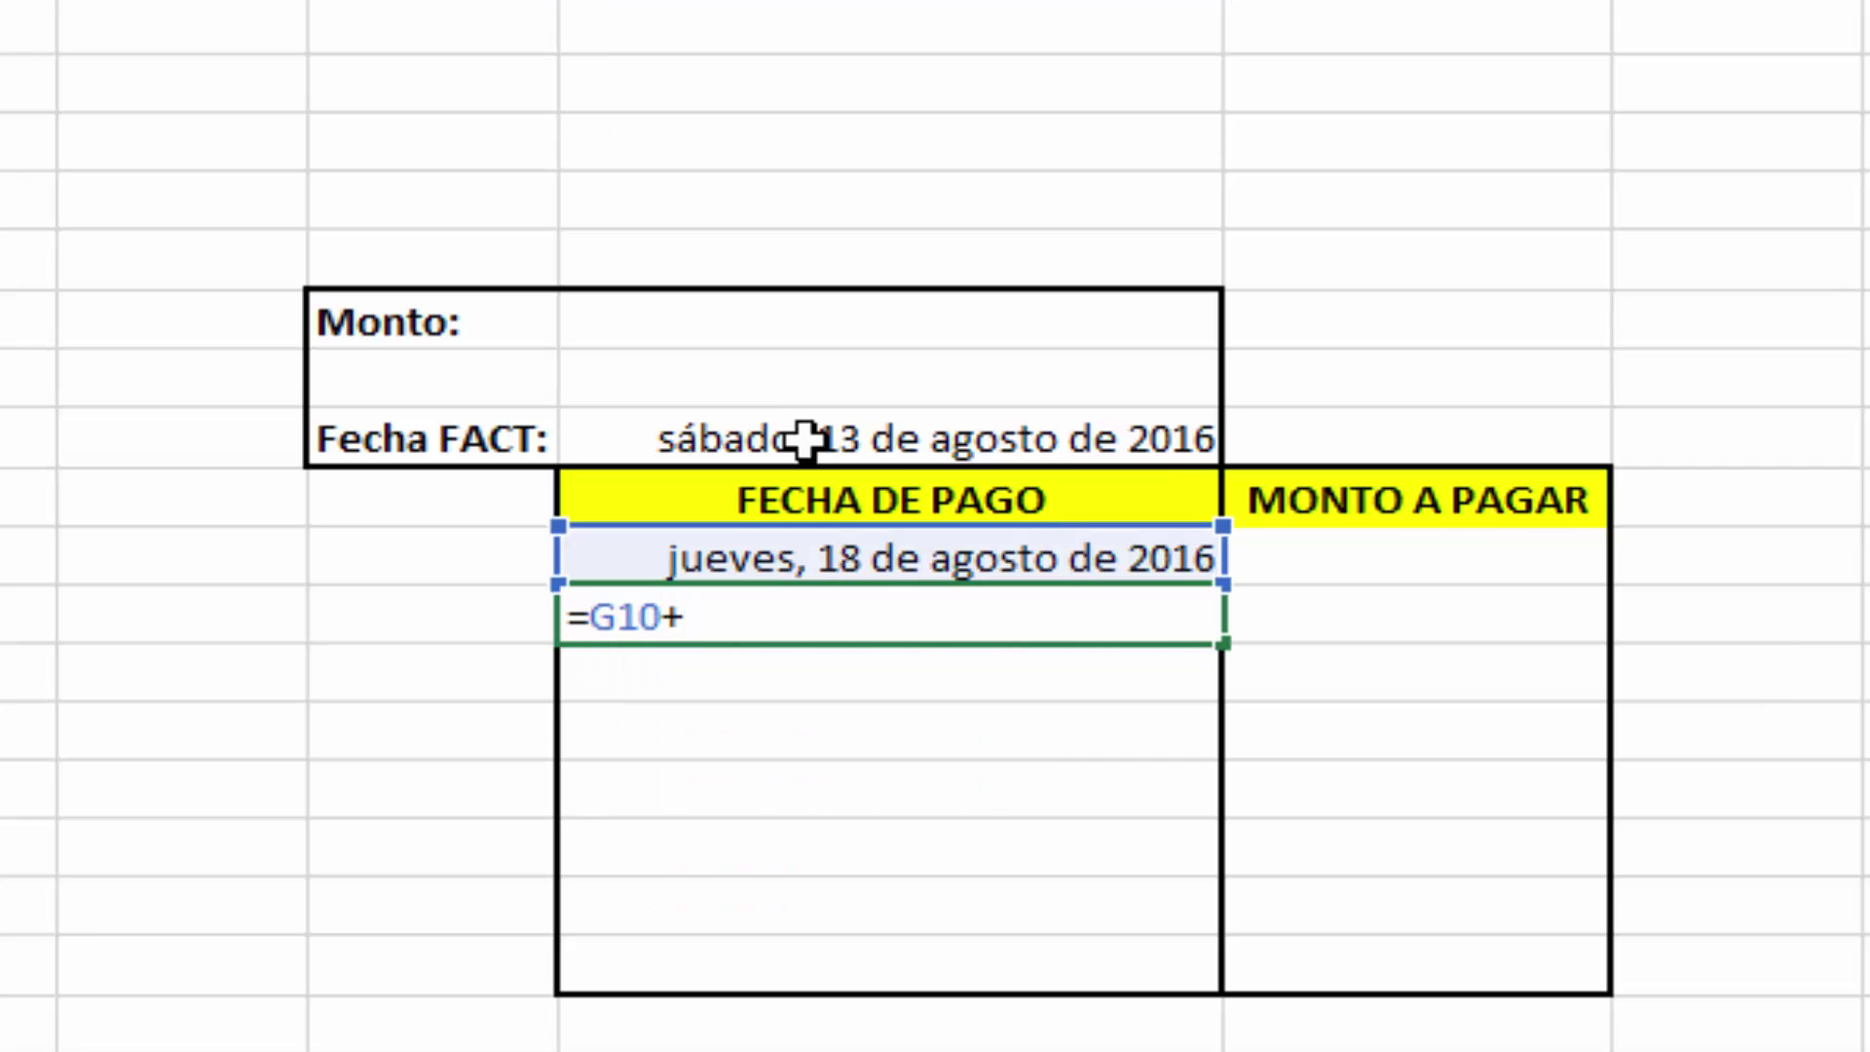
pyautogui.write('7')
pyautogui.press('Return')
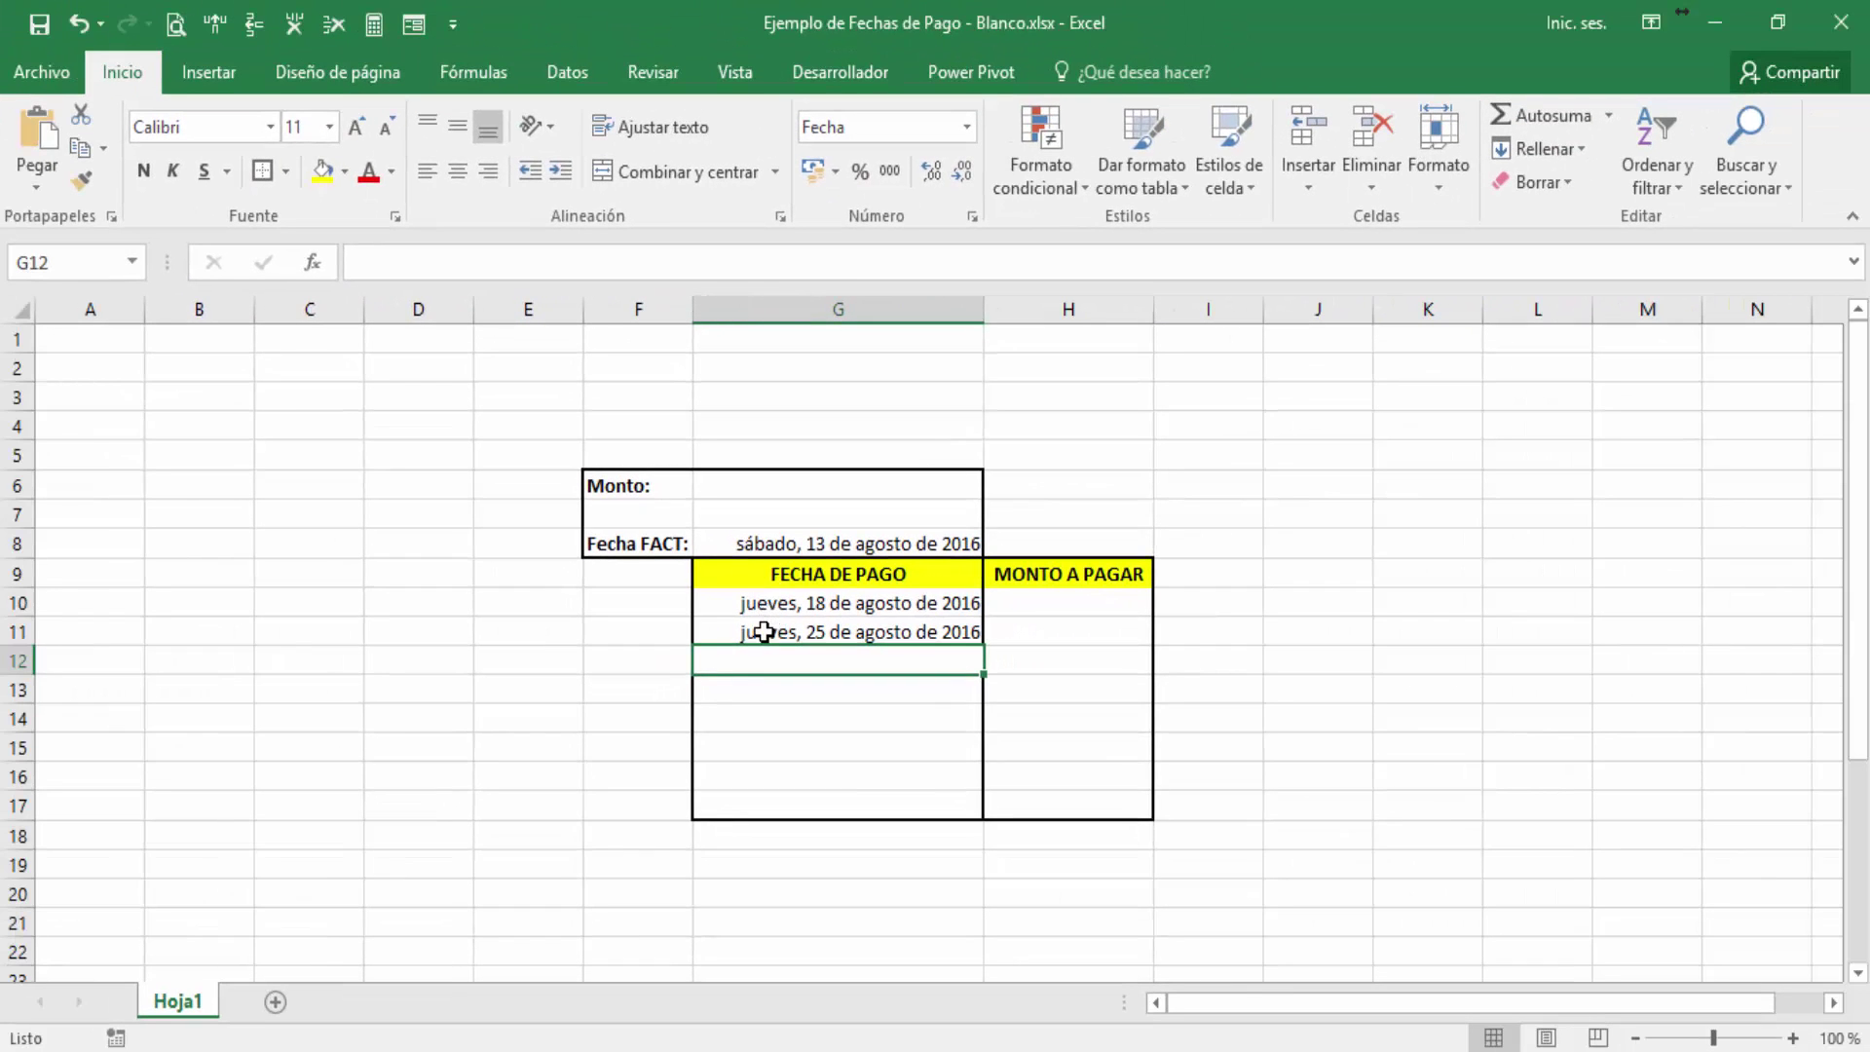
# Fill the G10+7 weekly formula down G11:G17, ending at jueves, 6 de octubre de 2016
pyautogui.click(764, 632)
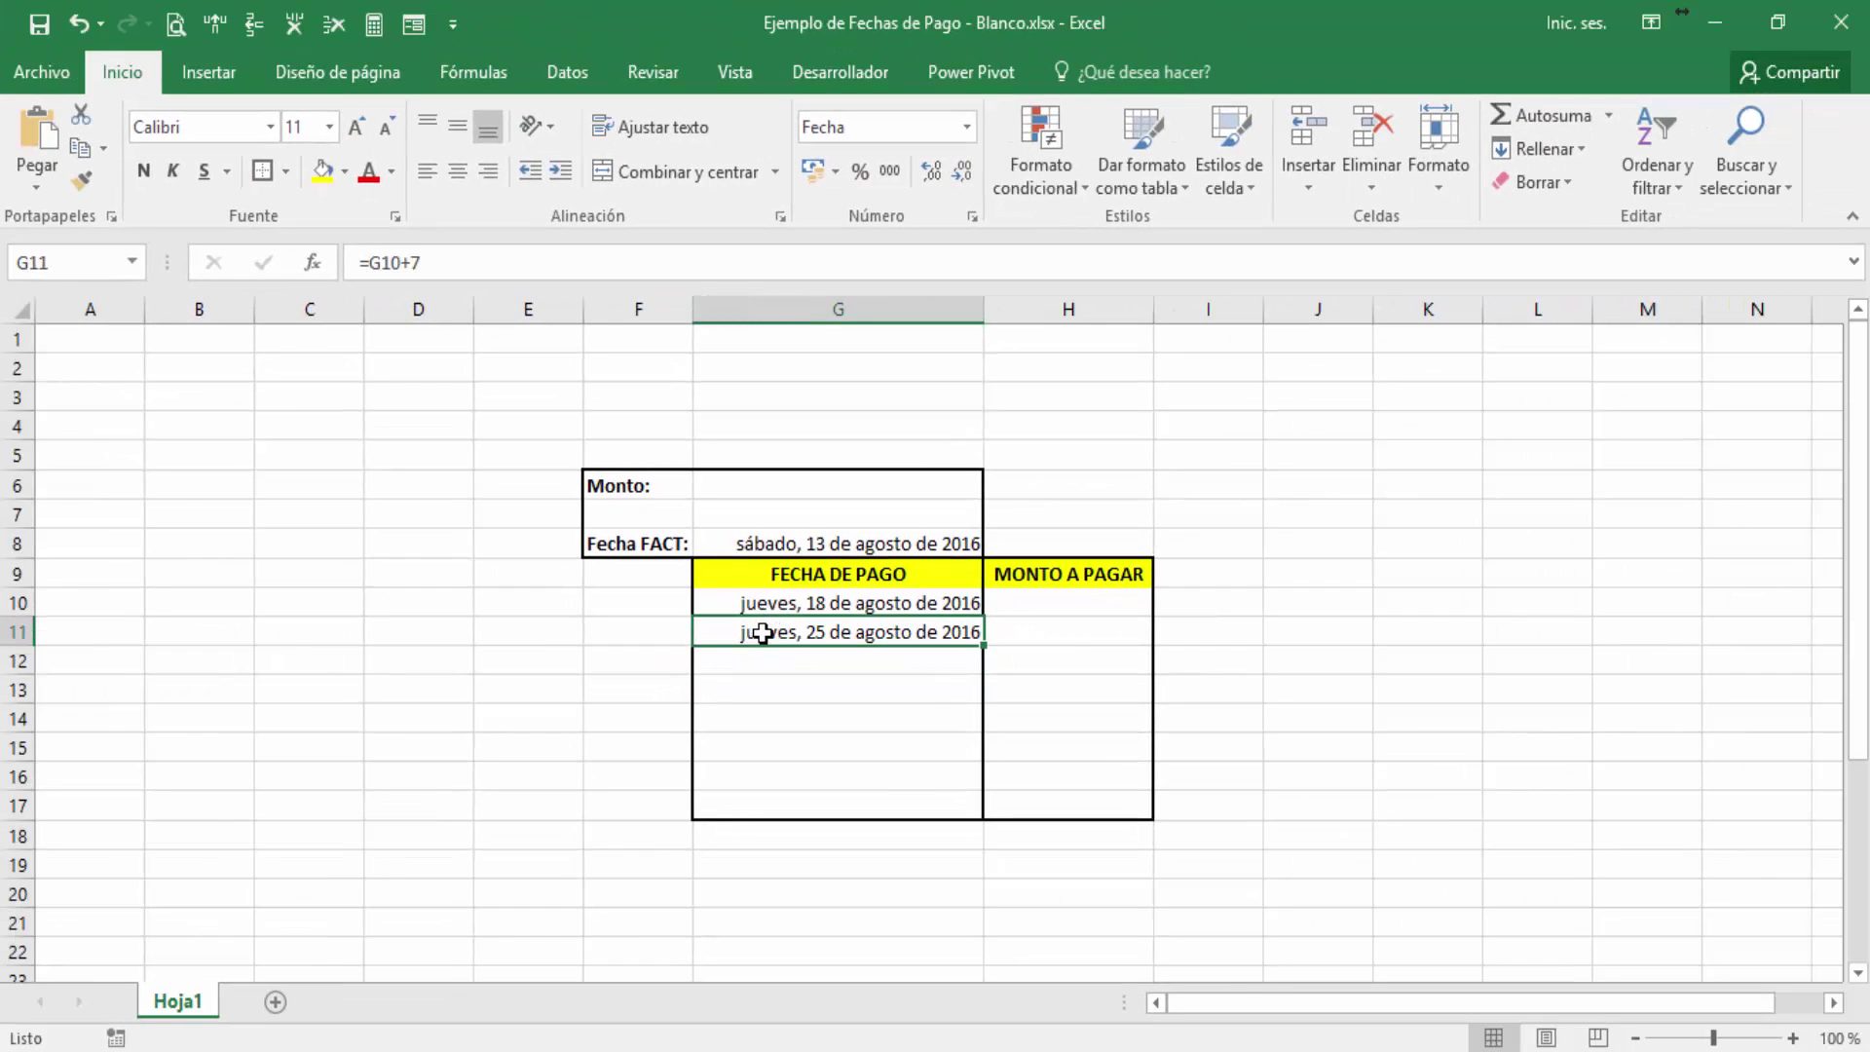
pyautogui.moveTo(777, 658); pyautogui.dragTo(794, 808)
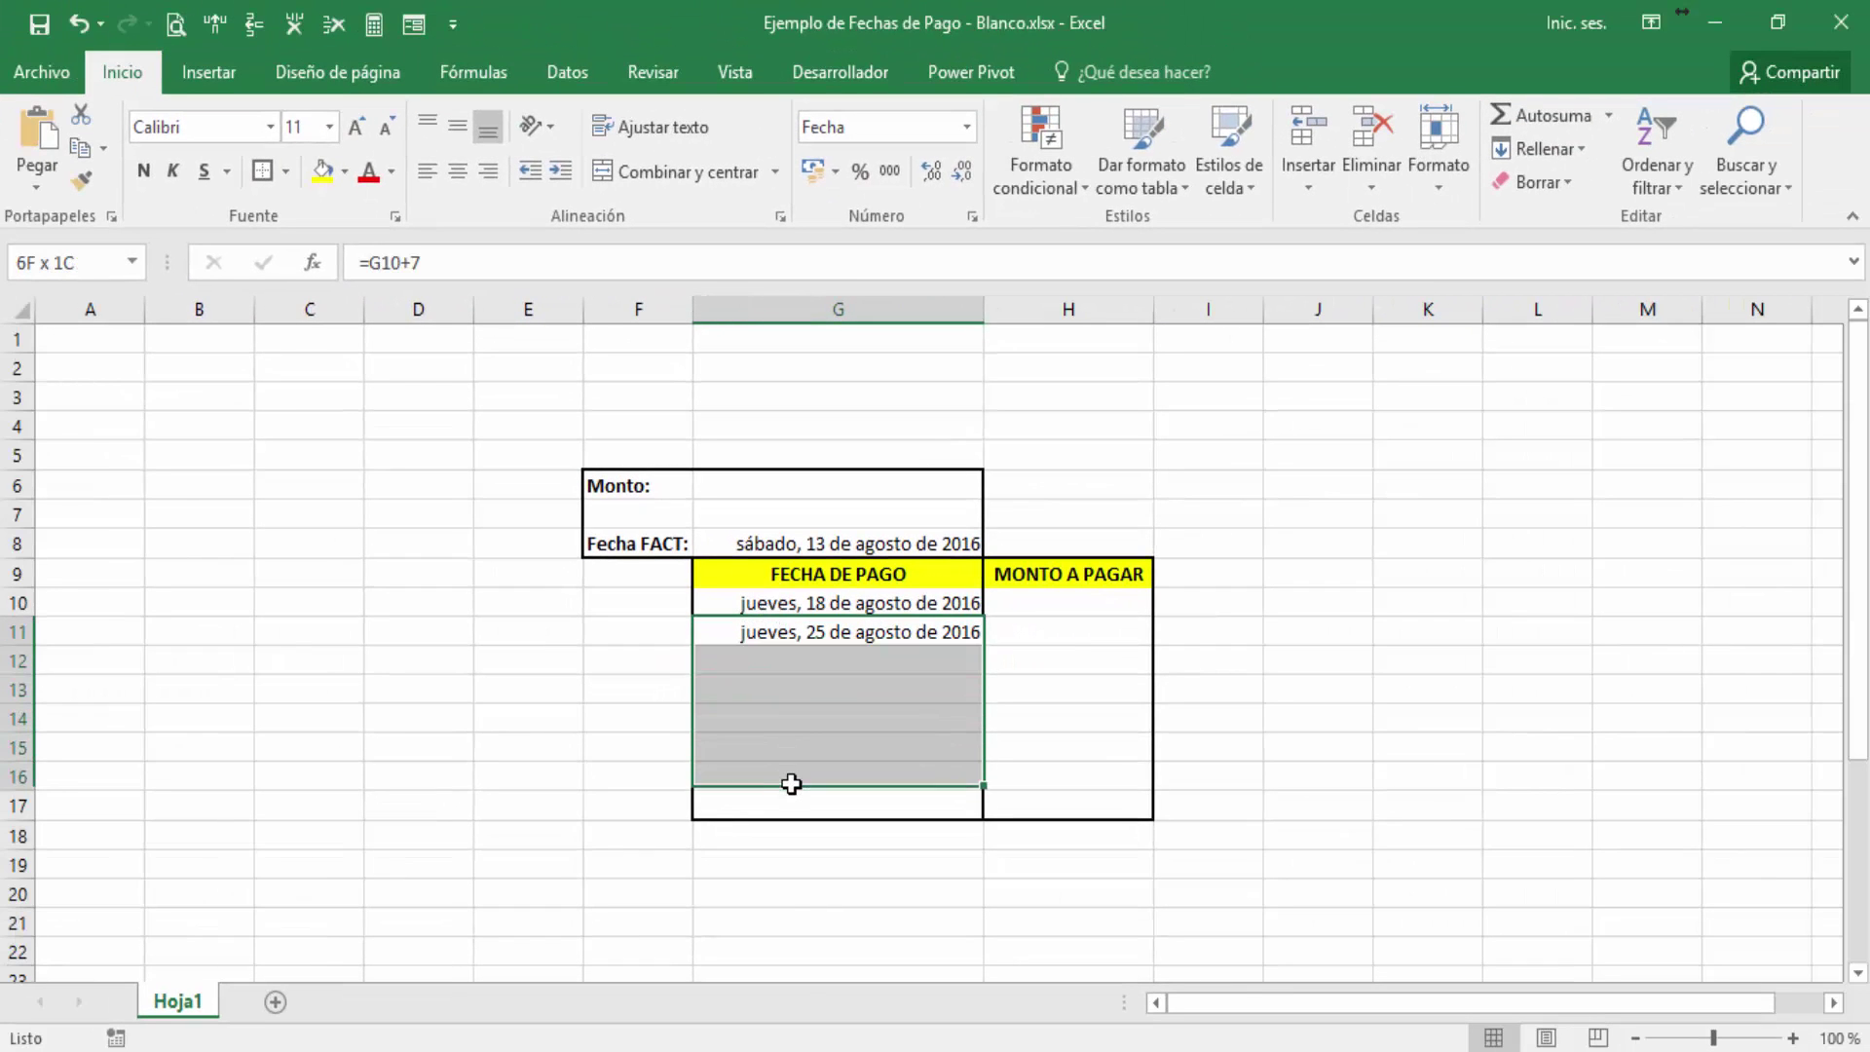
pyautogui.click(1569, 152)
pyautogui.click(1573, 190)
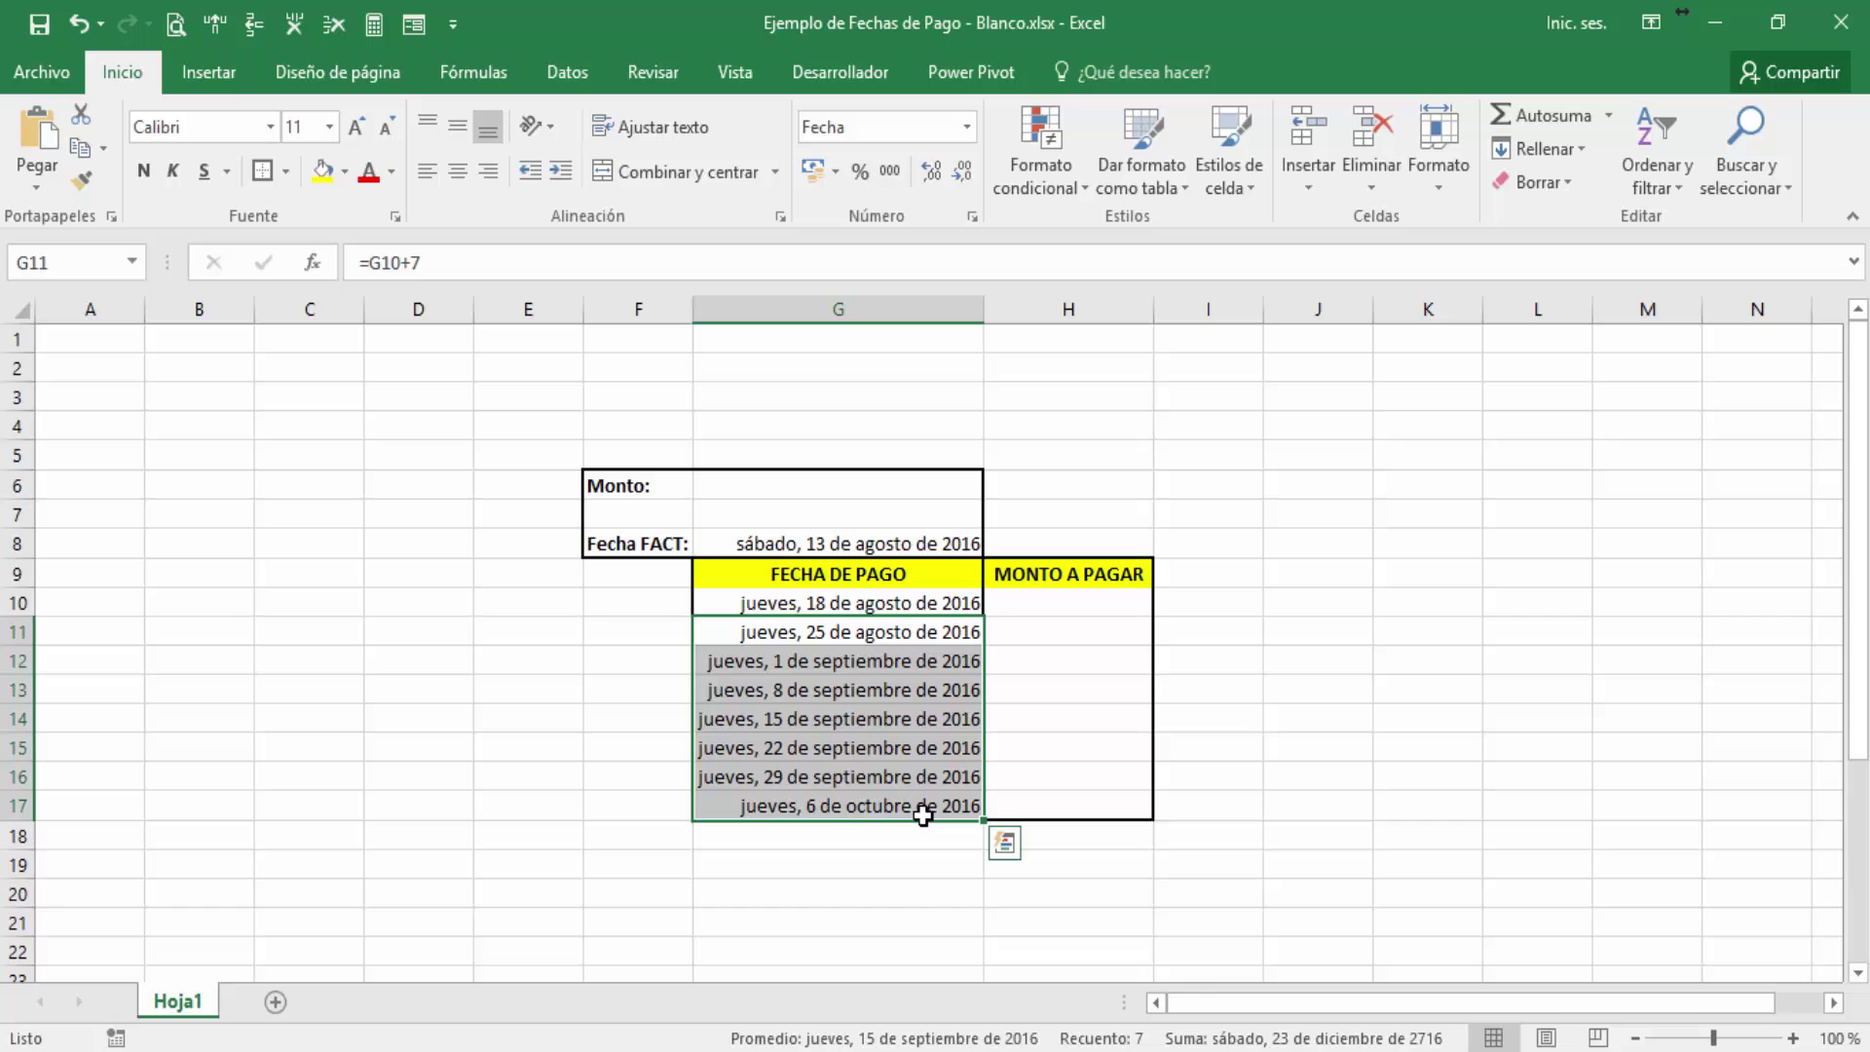
pyautogui.click(925, 863)
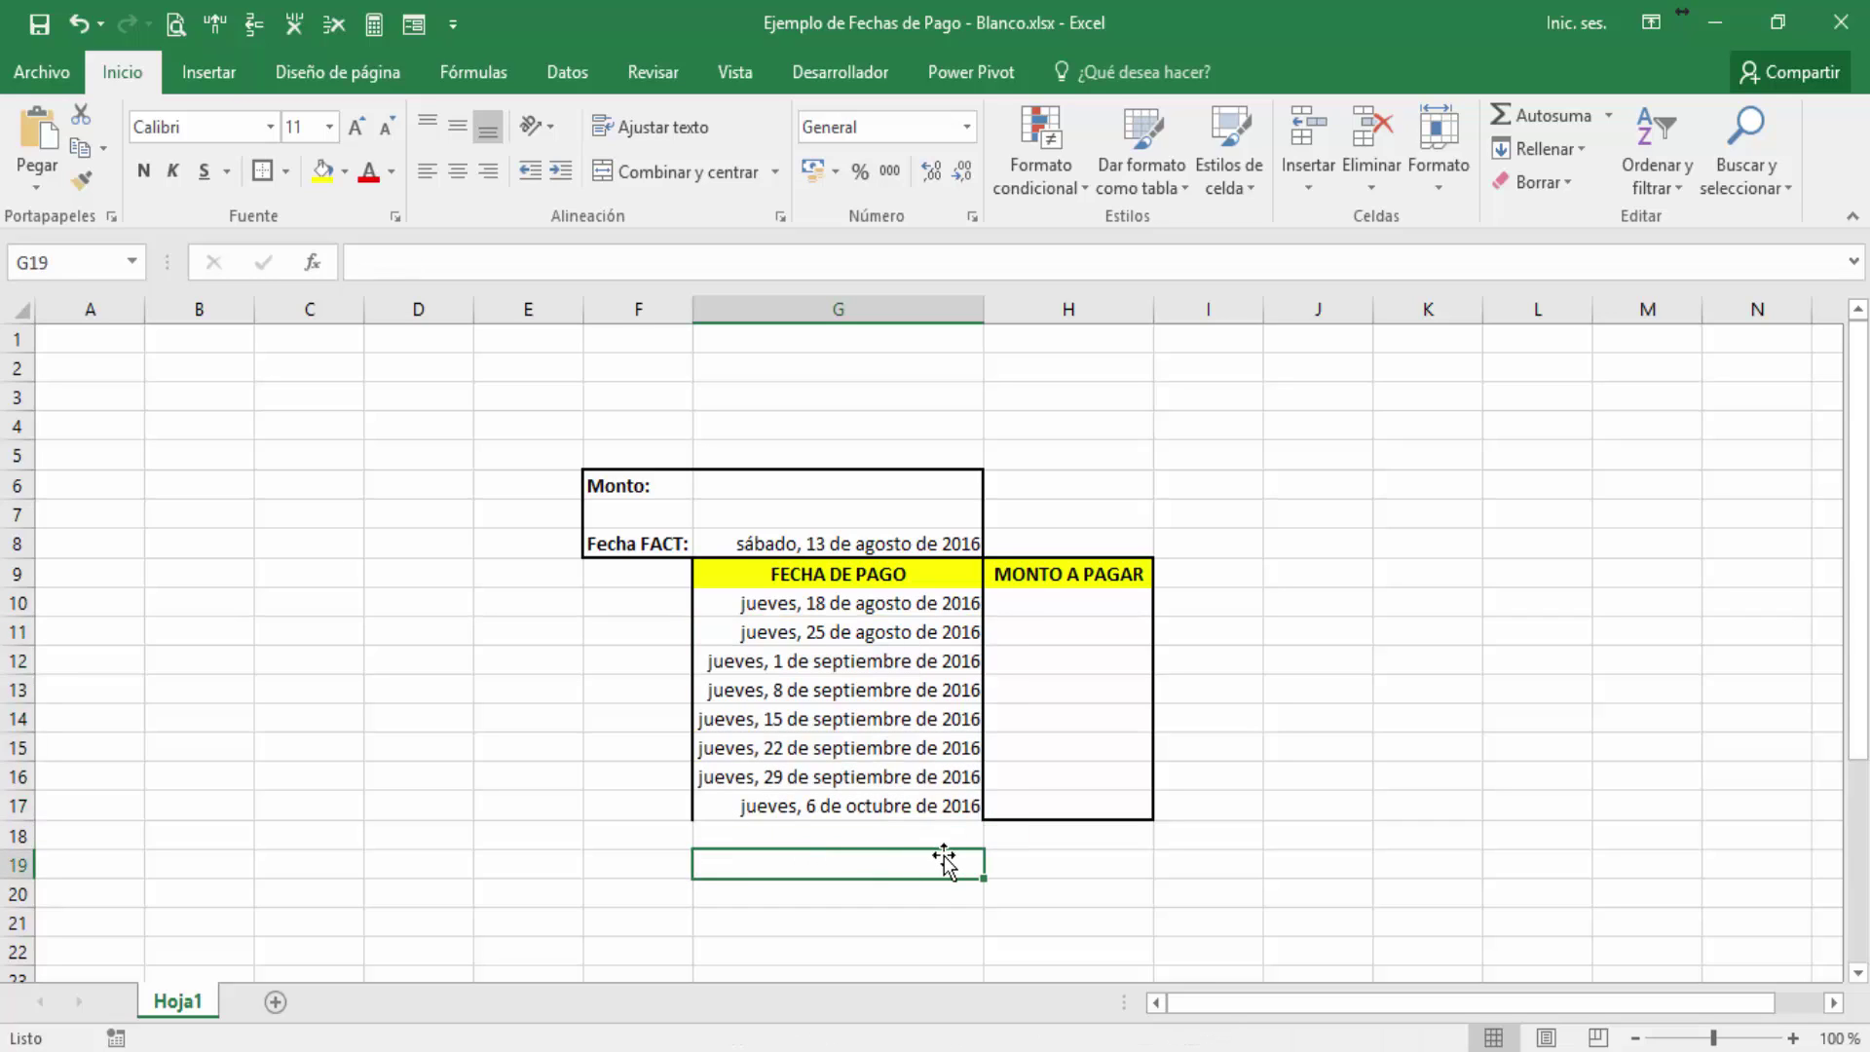